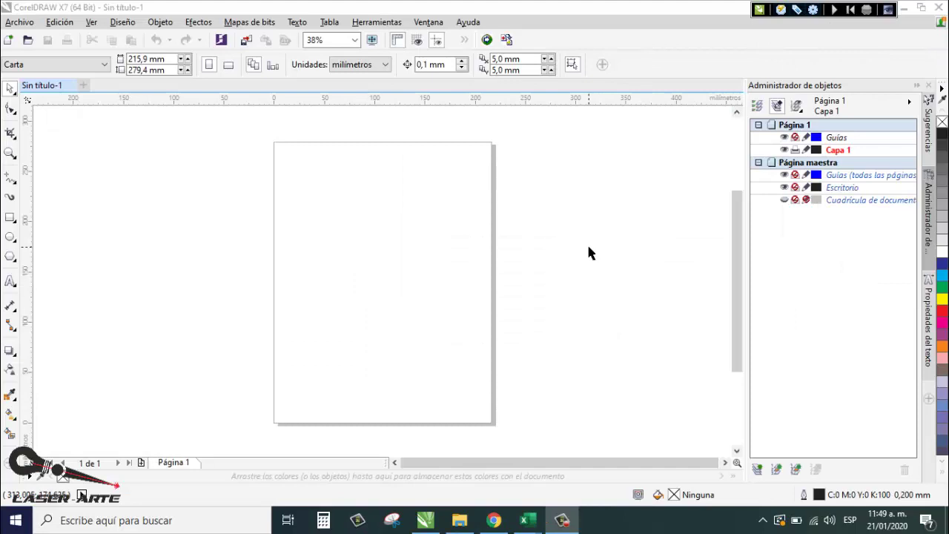
- Check the engraving machine properties and connection status of the laser driver, leaving the settings as they are
left_click(813, 9)
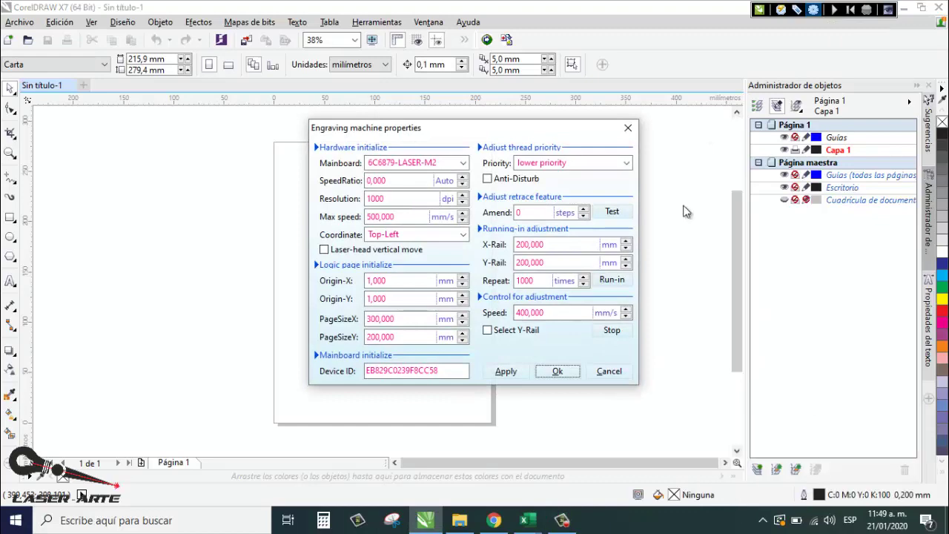
left_click(627, 129)
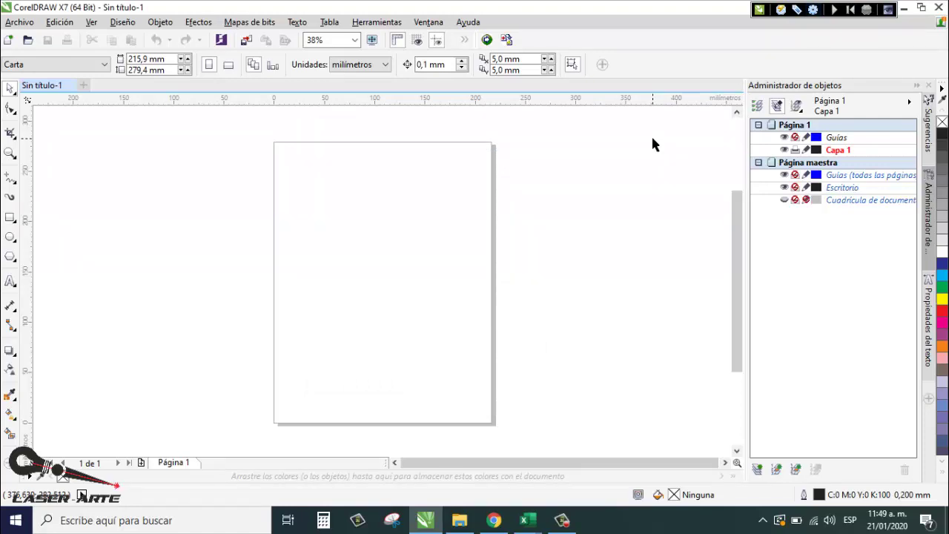
left_click(816, 9)
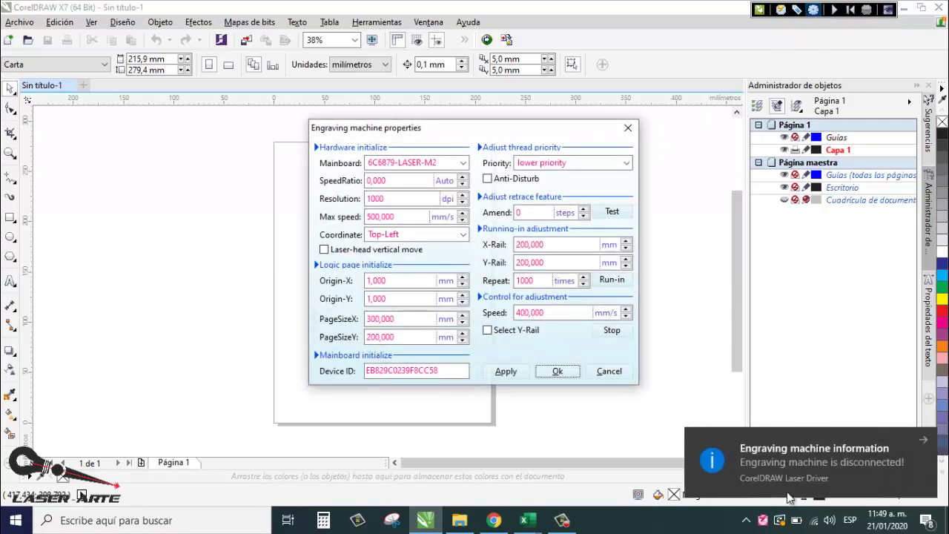
left_click(628, 128)
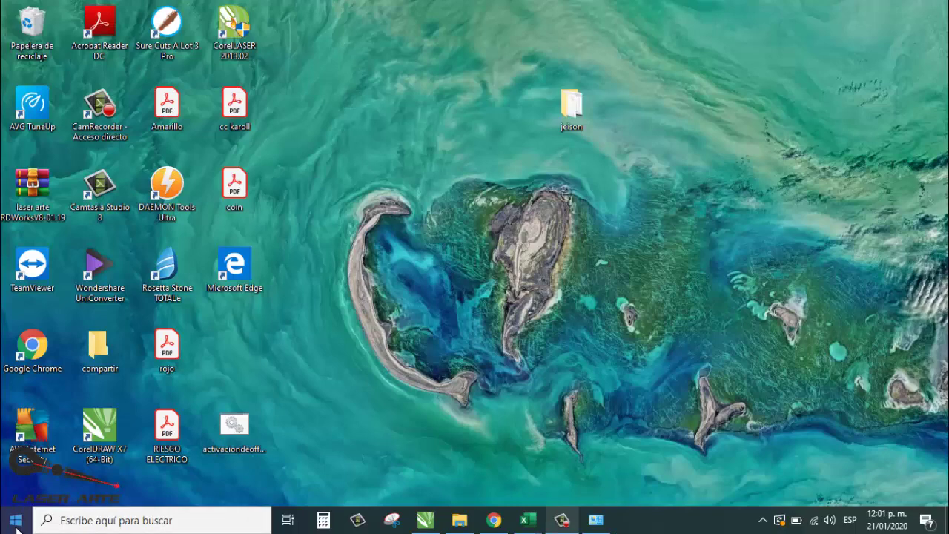
- Inspect the unknown device listed under Otros dispositivos in the Windows Device Manager, then minimize the window
right_click(15, 522)
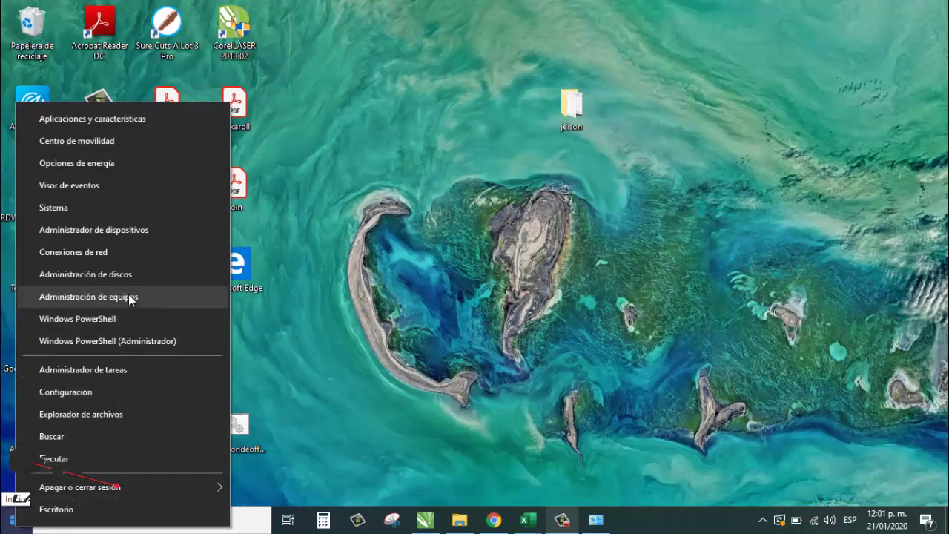
left_click(135, 233)
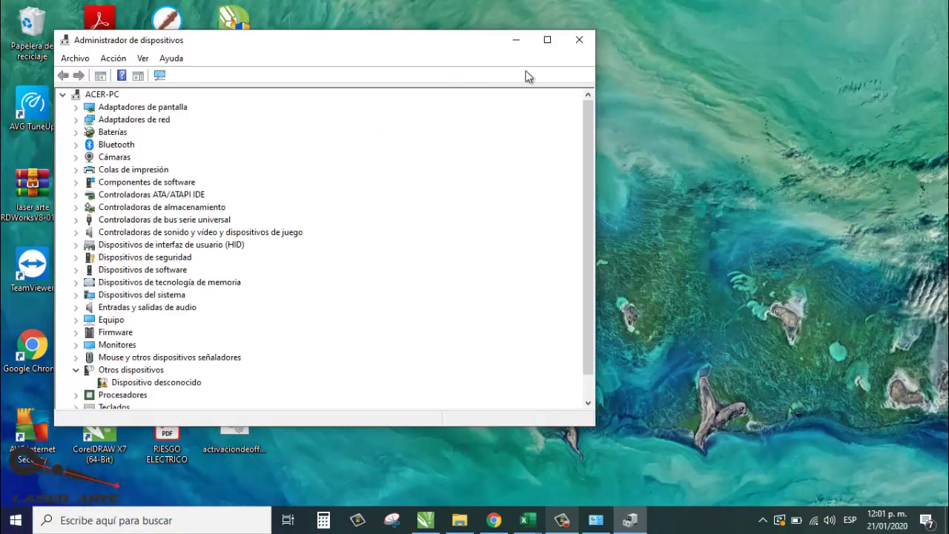
left_click(547, 40)
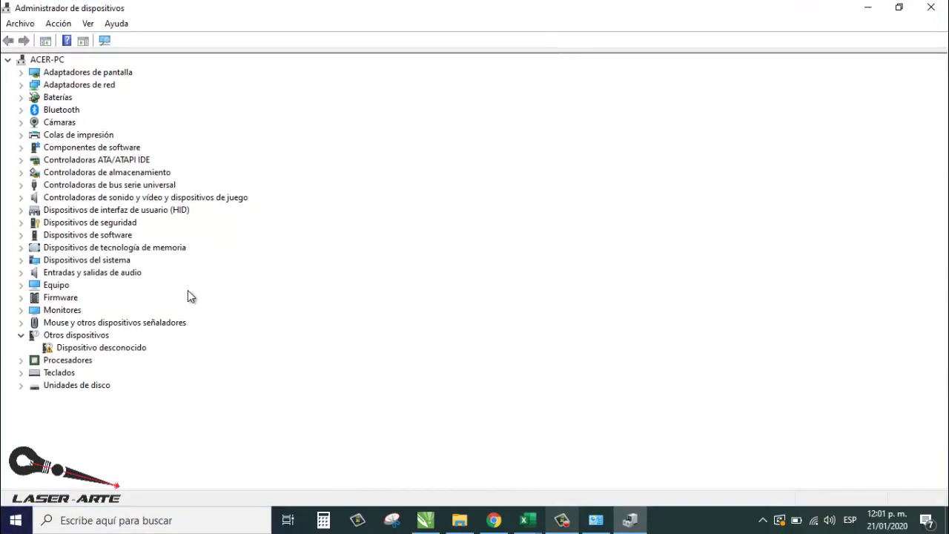
left_click(107, 349)
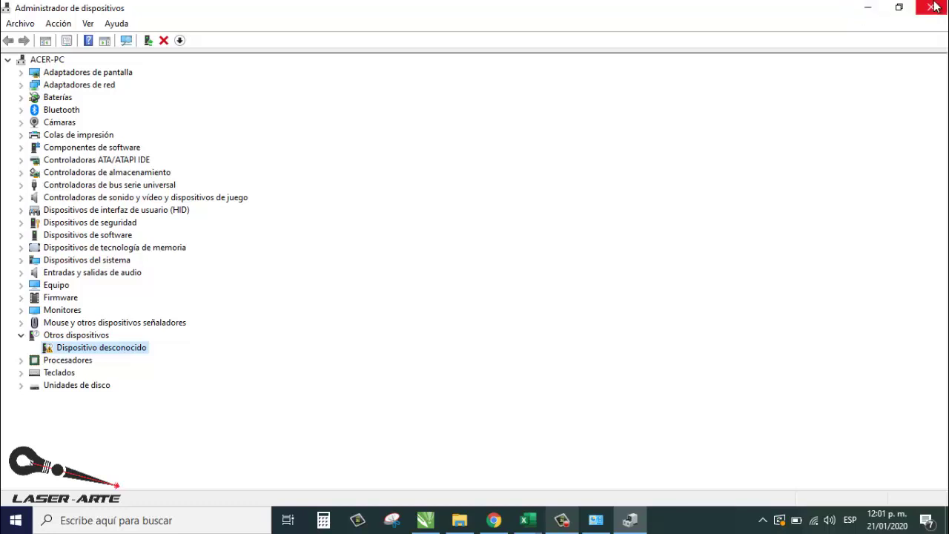
left_click(868, 9)
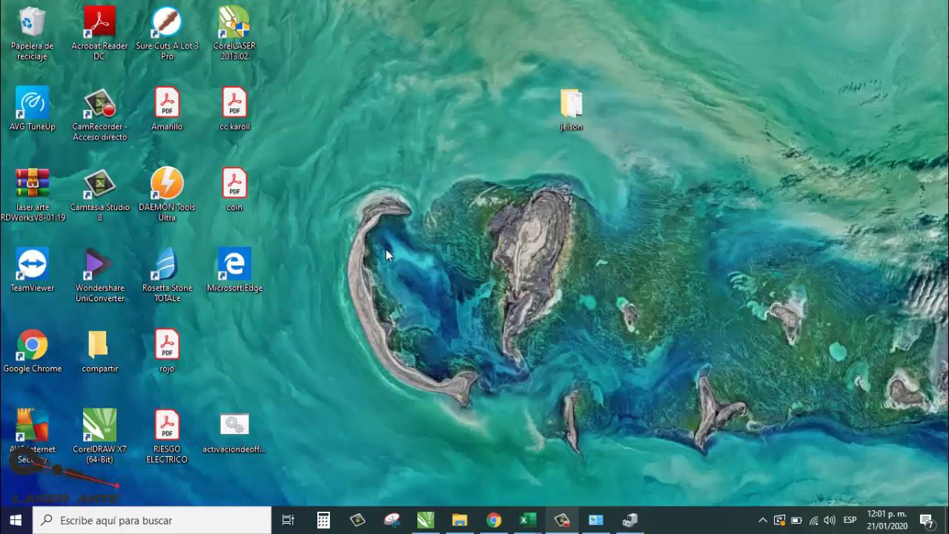
- Search Windows for "upda" and open the advanced Windows Update options
left_click(16, 522)
right_click(16, 522)
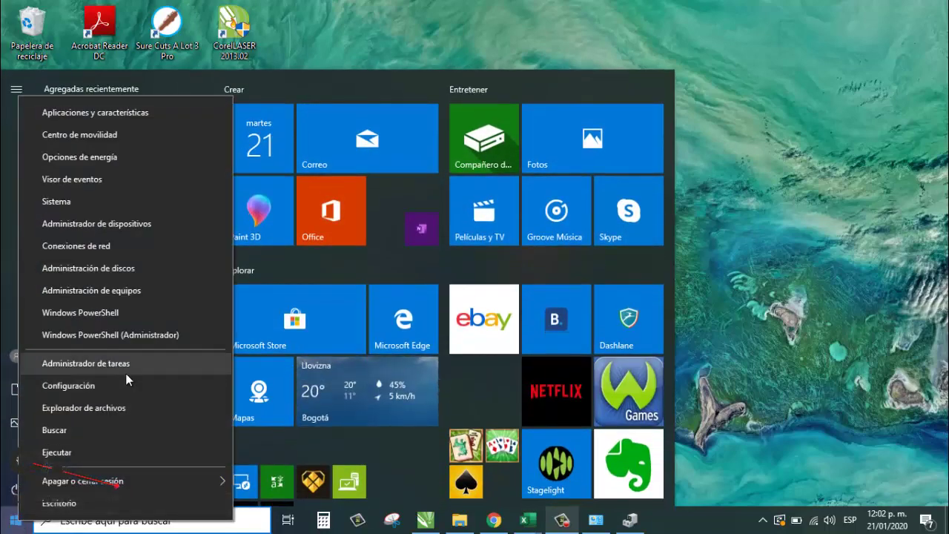
left_click(129, 522)
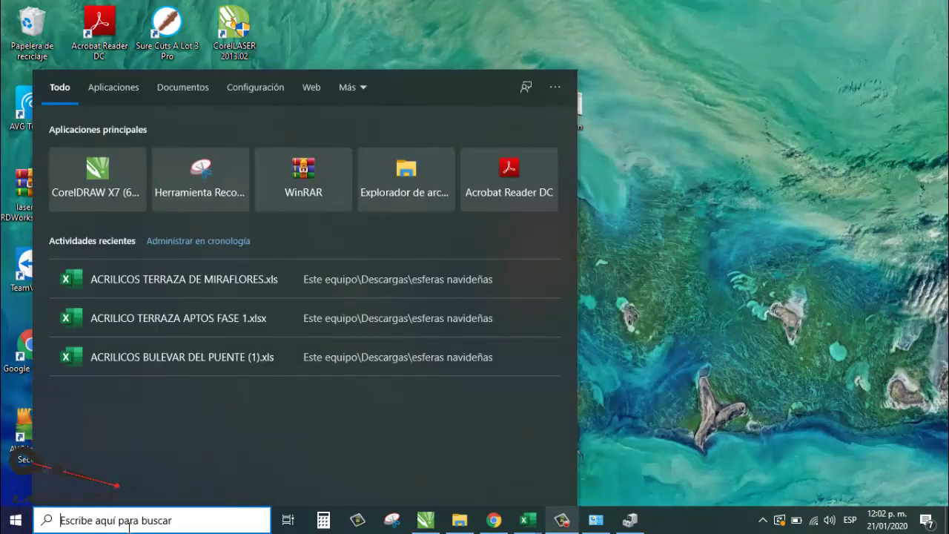
type("up")
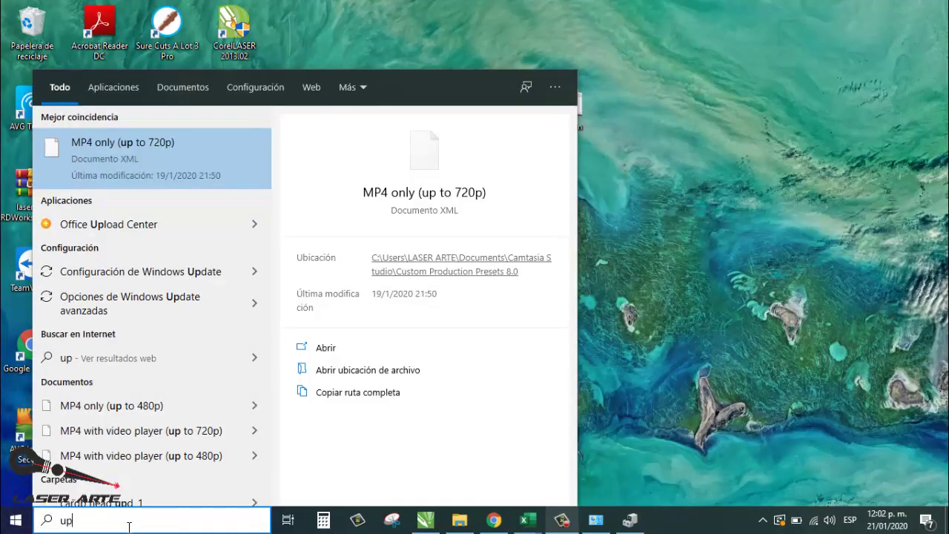
type("d")
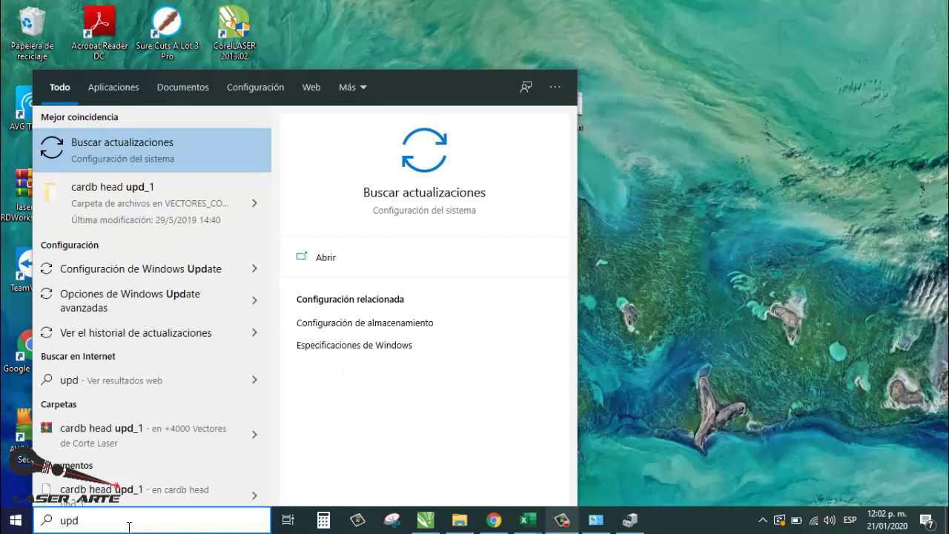
type("a")
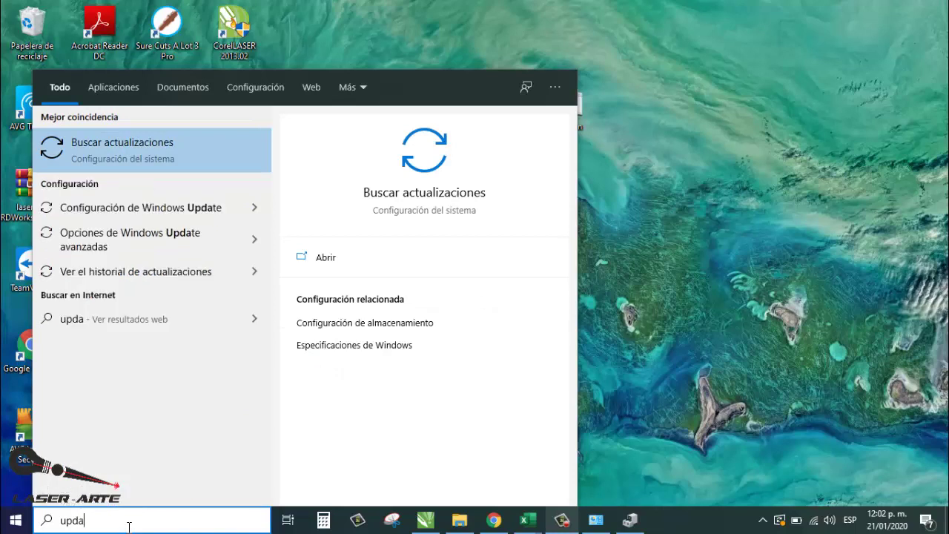
left_click(127, 243)
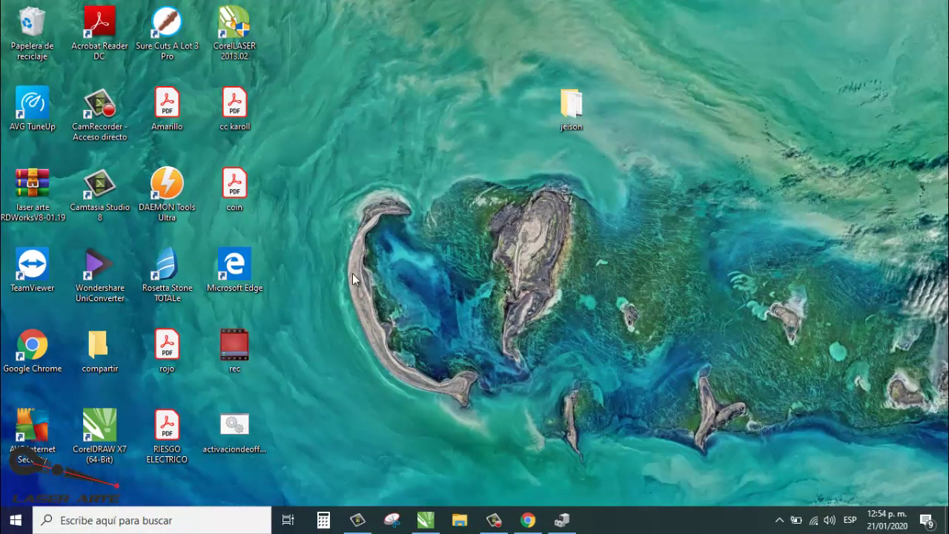
- Open the Aplicaciones y características page in Windows Settings
left_click(19, 522)
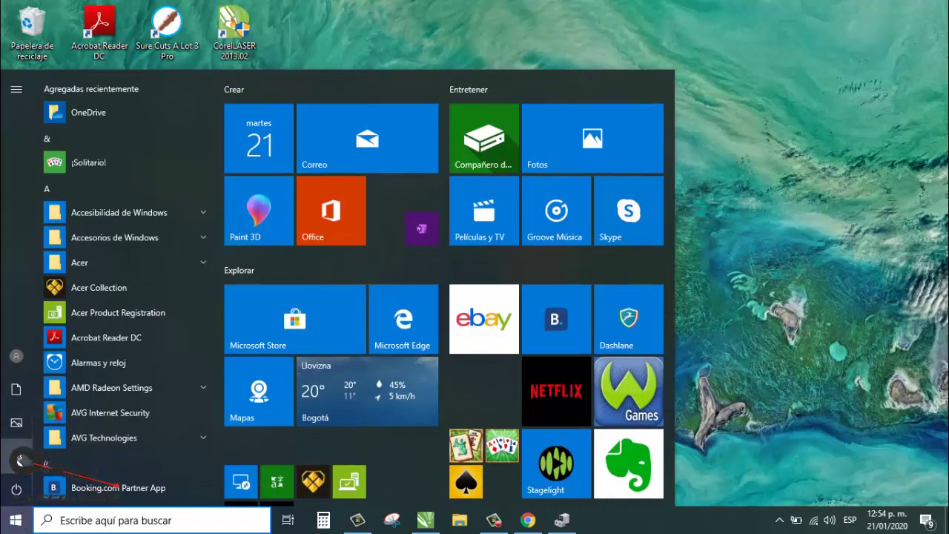
left_click(20, 460)
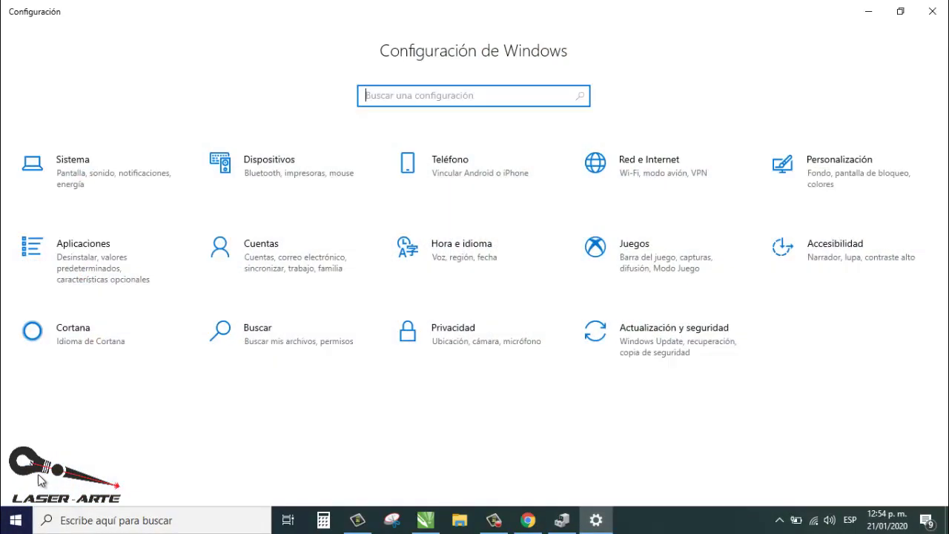
left_click(104, 269)
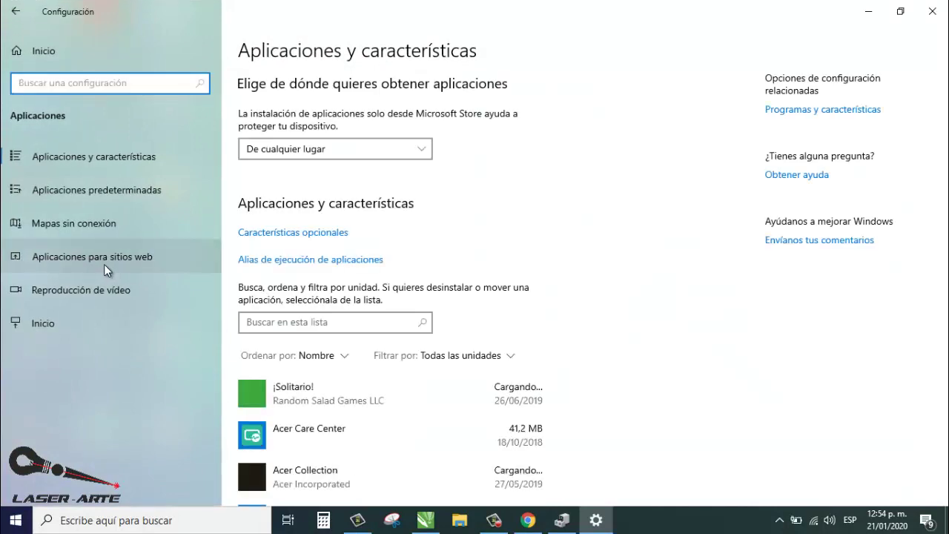
- Bring up the uninstall confirmation for CorelLASER 2013.02, dismiss it without uninstalling, and close Settings
scroll(418, 235, "down", 1)
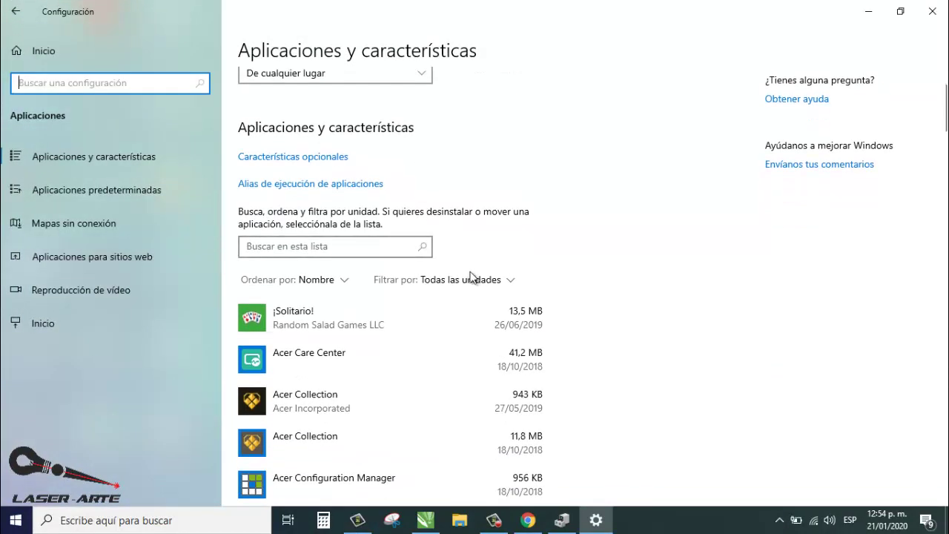
scroll(470, 275, "down", 5)
scroll(438, 290, "down", 1)
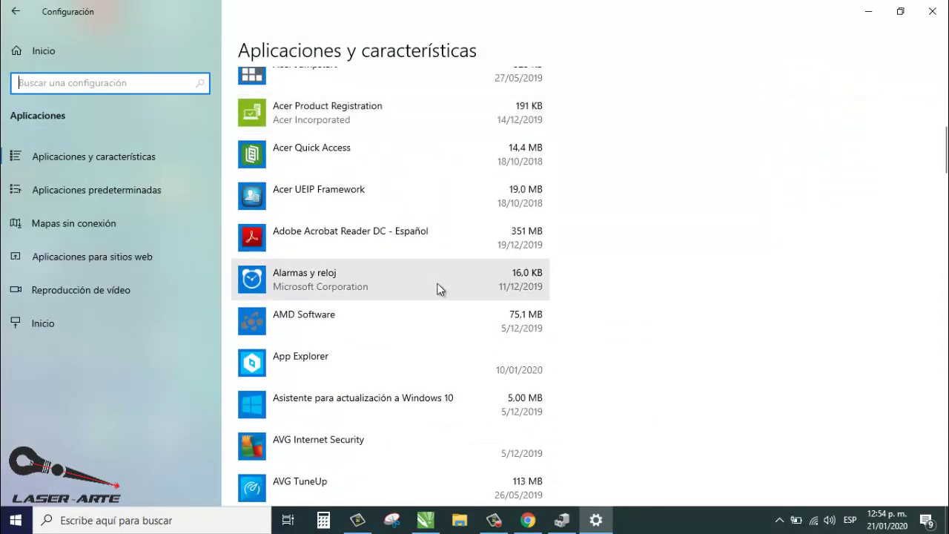
scroll(437, 289, "down", 9)
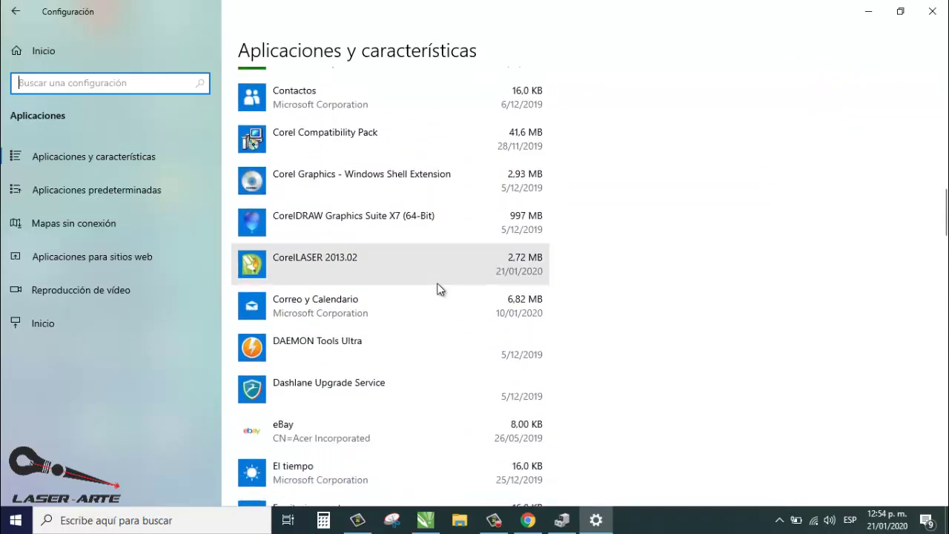
left_click(335, 263)
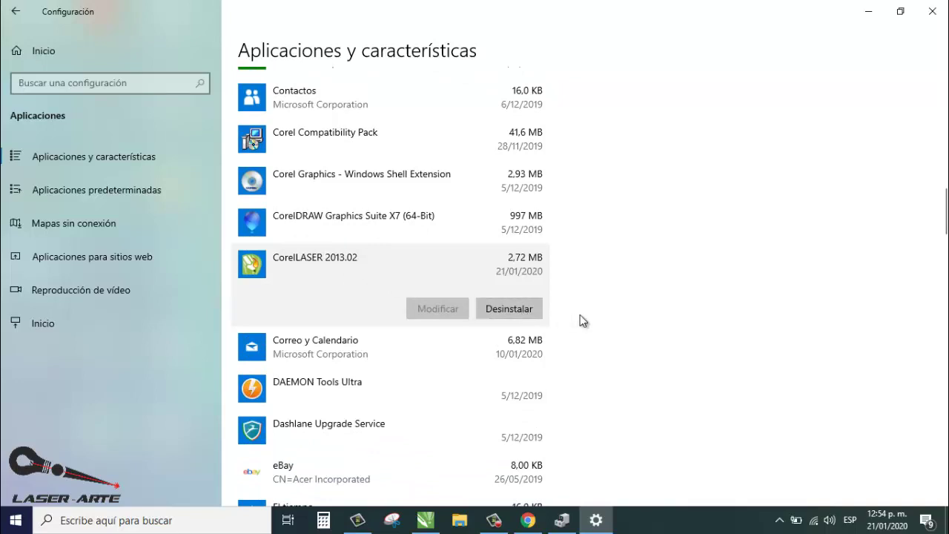
left_click(516, 311)
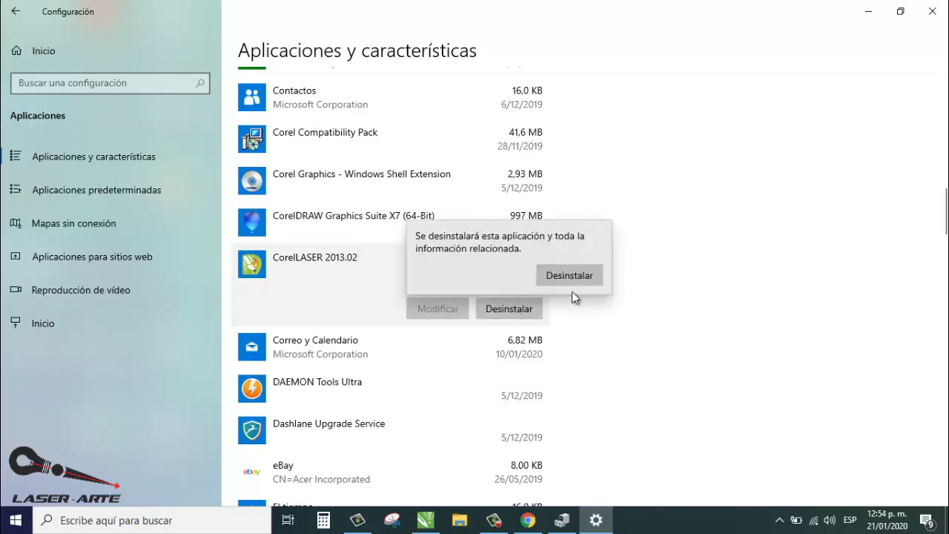
left_click(588, 324)
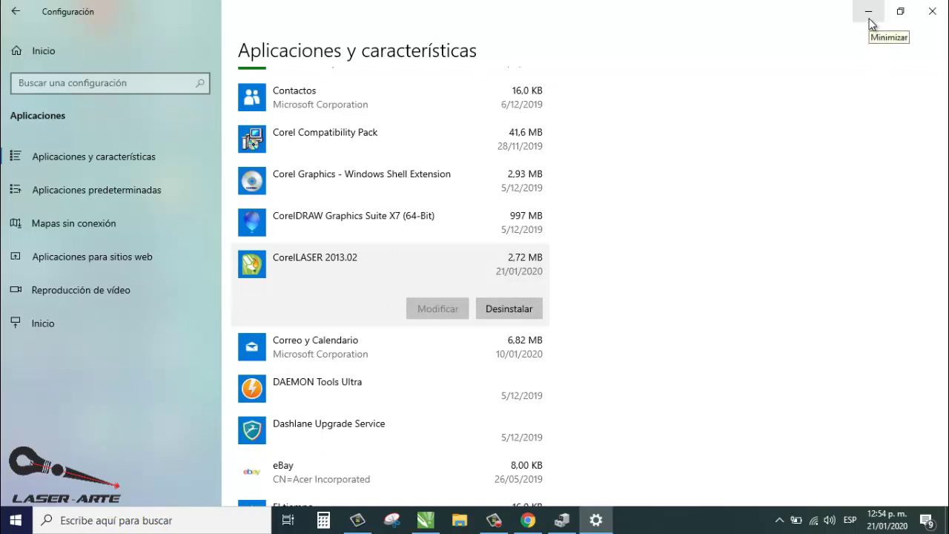
left_click(932, 12)
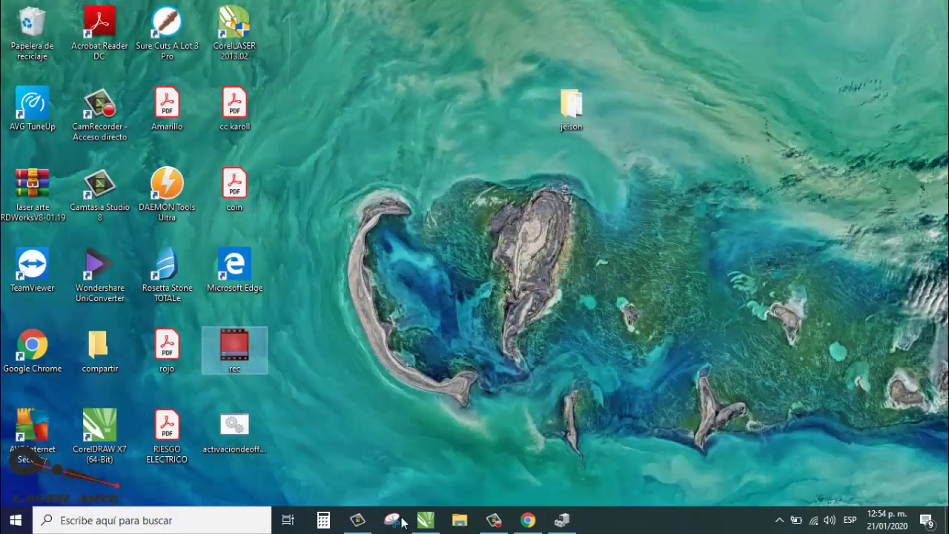
- Open the "corellaser Software installer" folder inside "instaladores de programas" in Documents
left_click(465, 522)
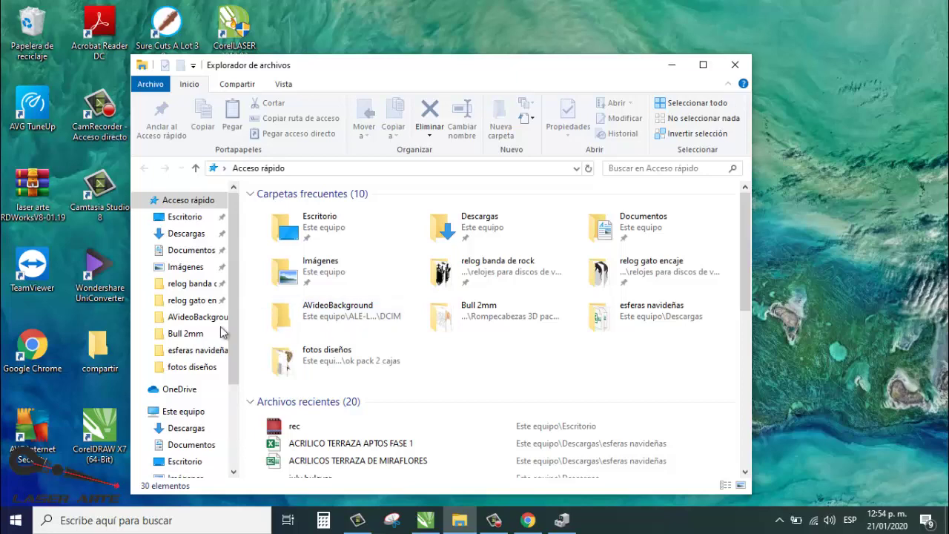
left_click(205, 445)
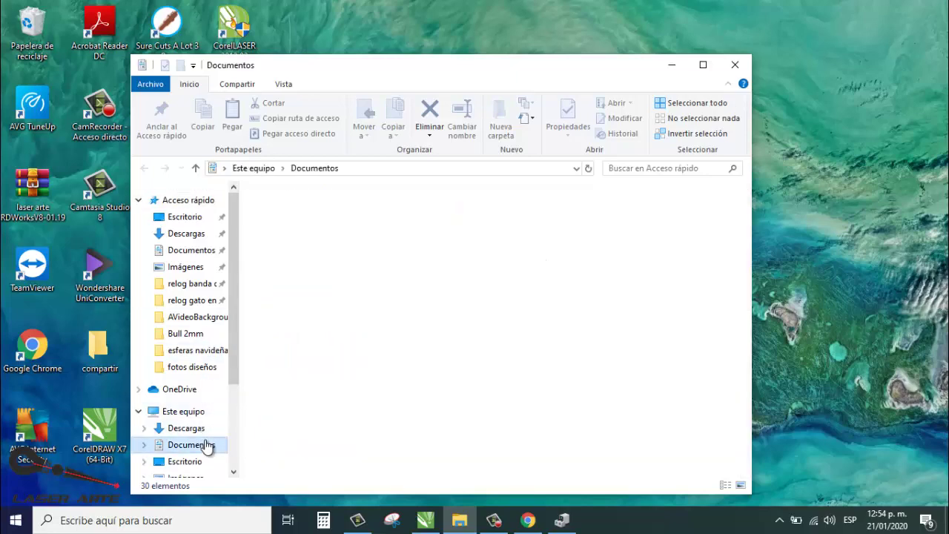
double_click(318, 297)
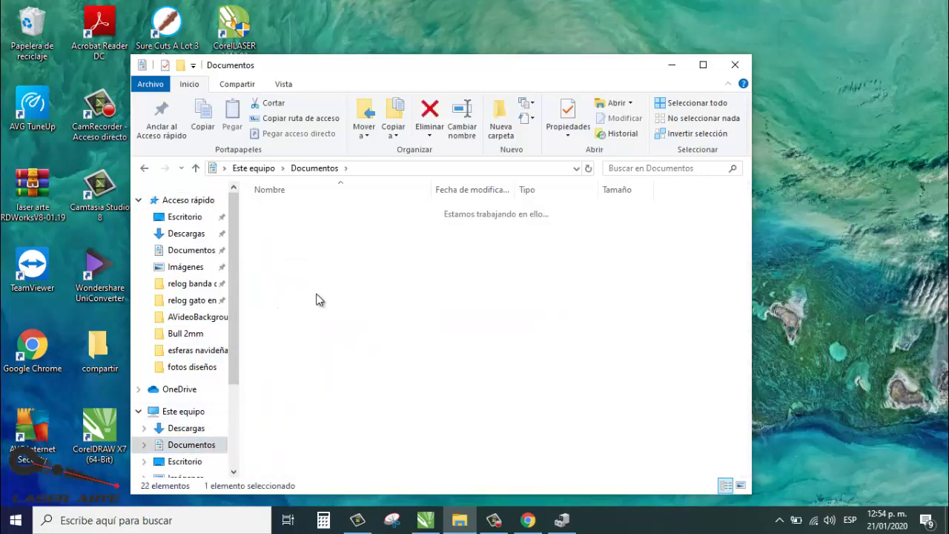
double_click(286, 225)
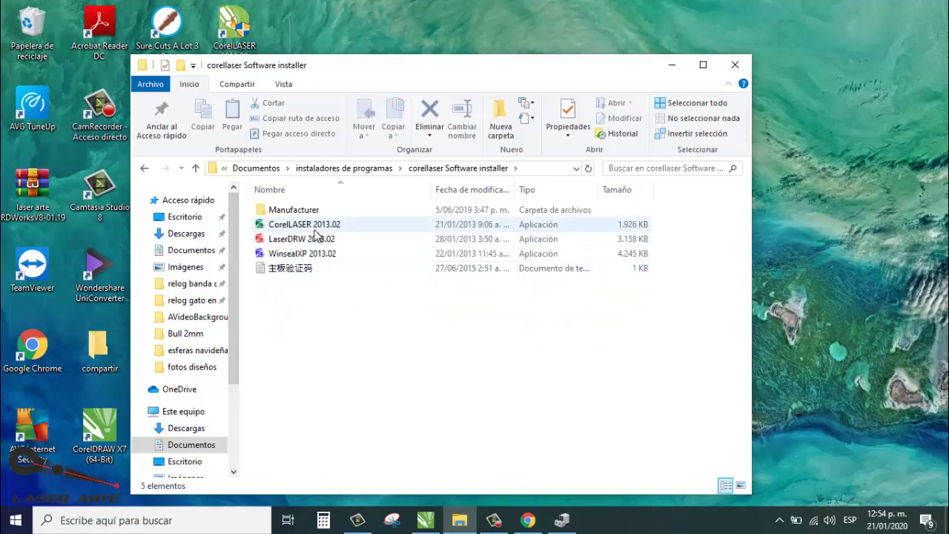
- View the run-as-administrator option for the CorelLASER 2013.02 installer without running it, and close the folder window
right_click(315, 230)
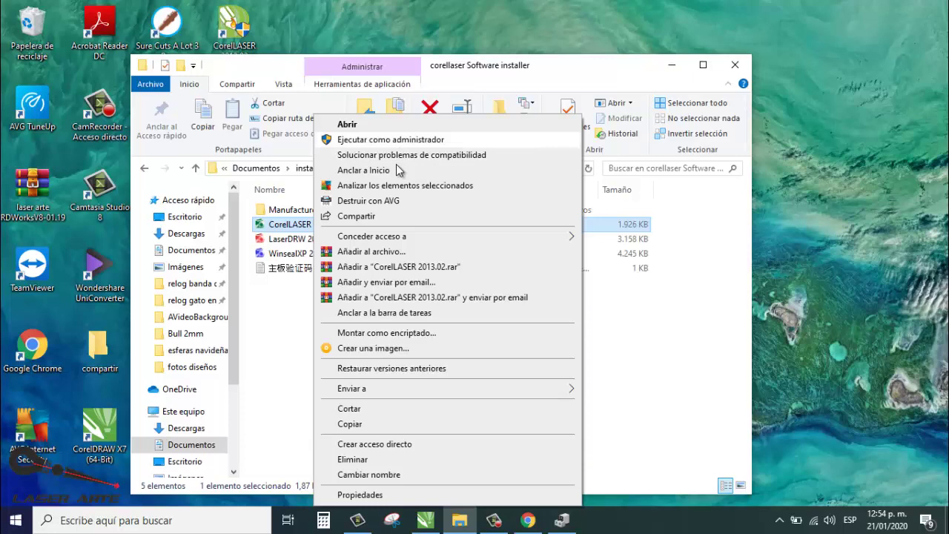
left_click(529, 61)
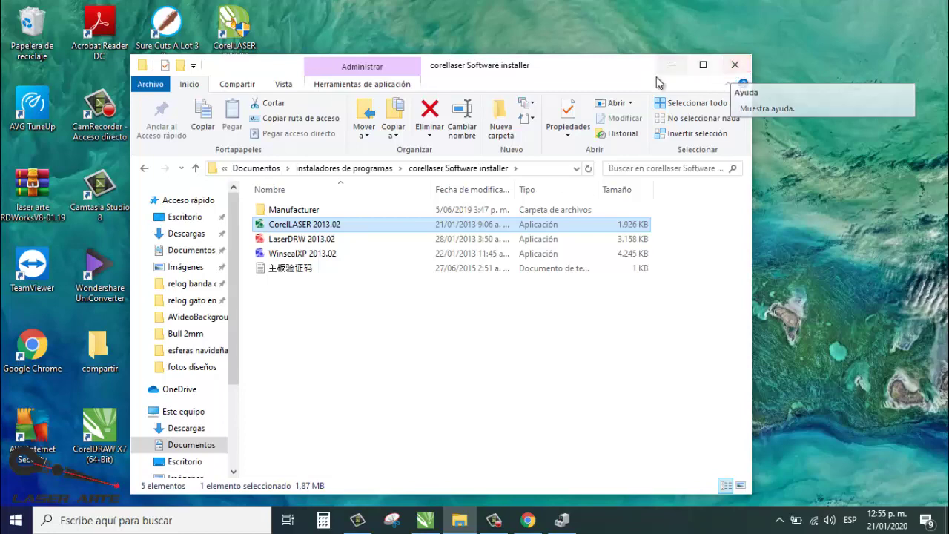
left_click(734, 66)
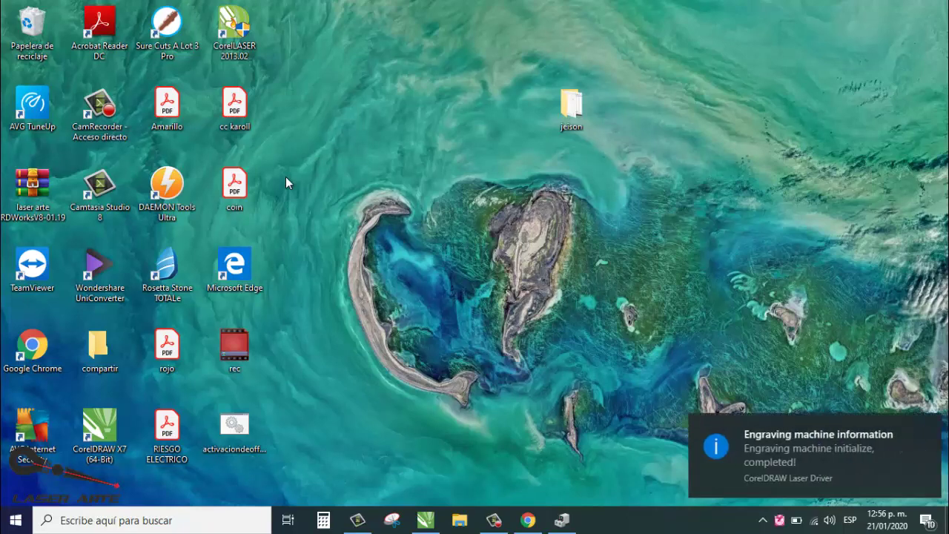
- Dismiss the engraving machine notification and switch to the CorelDRAW X7 document
left_click(813, 464)
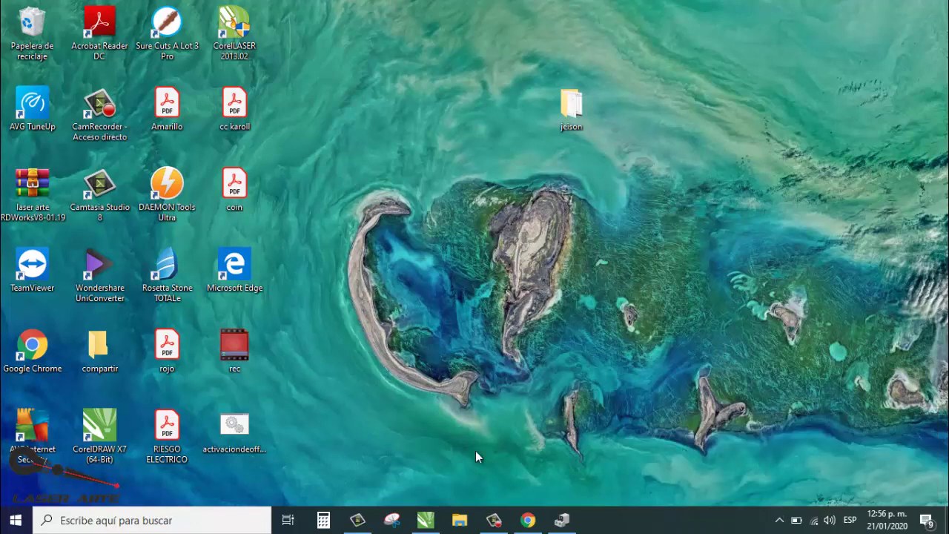
left_click(392, 520)
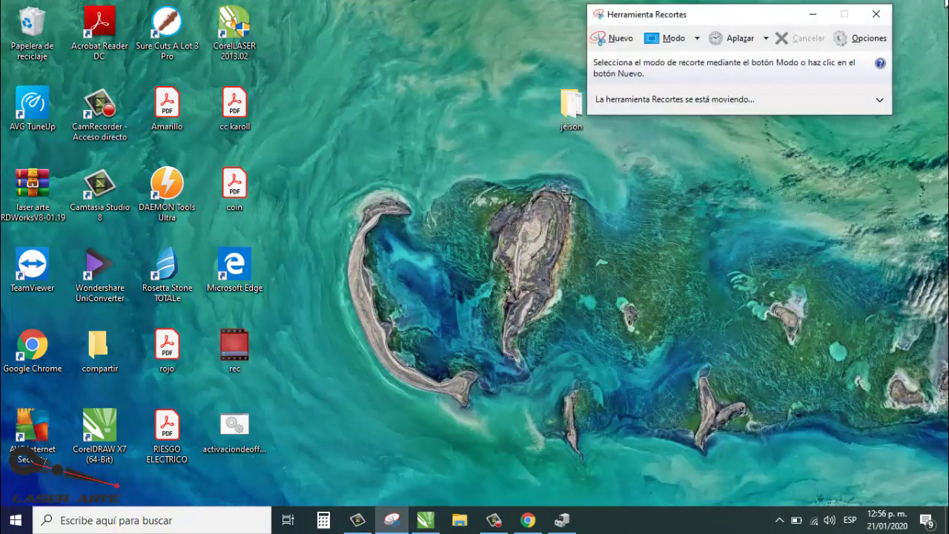
left_click(875, 13)
left_click(436, 522)
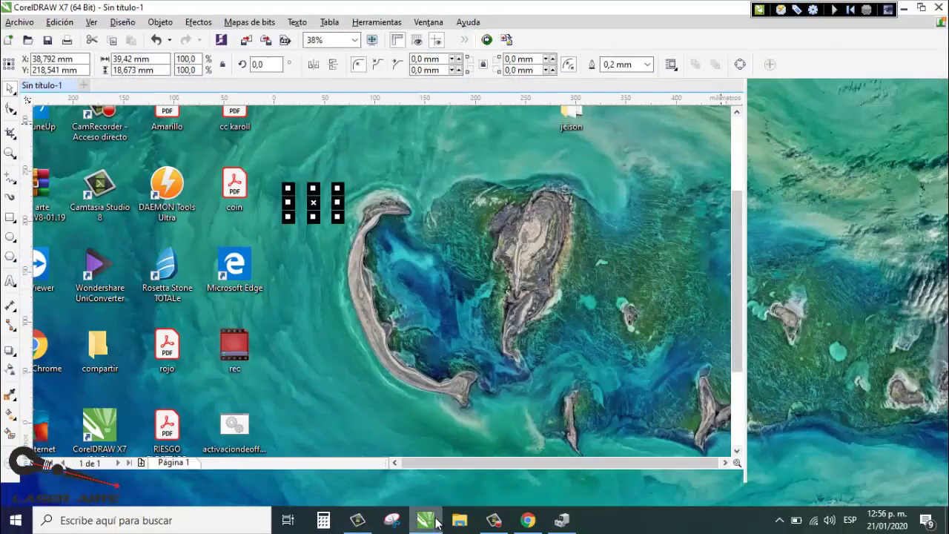
- Deselect the rectangle, review the engraving machine properties, and close them
left_click(508, 276)
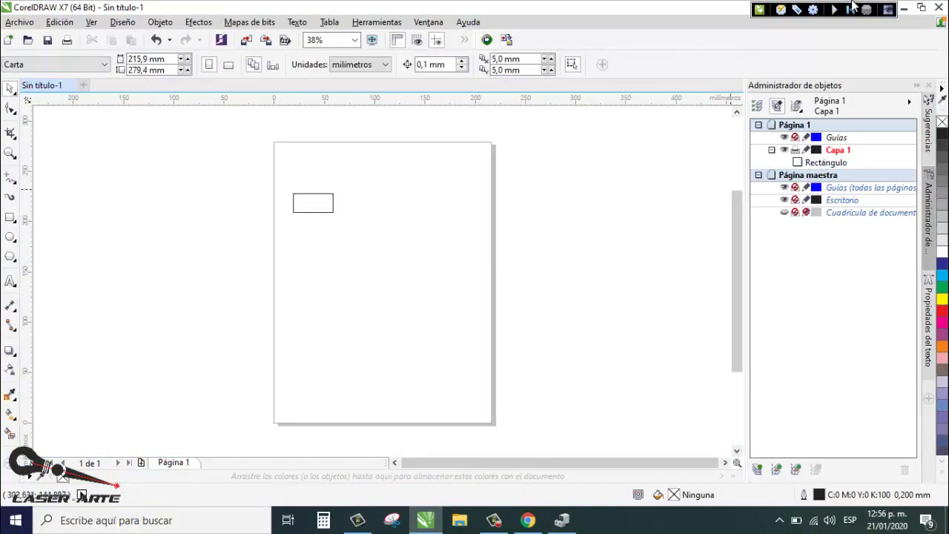
left_click(813, 9)
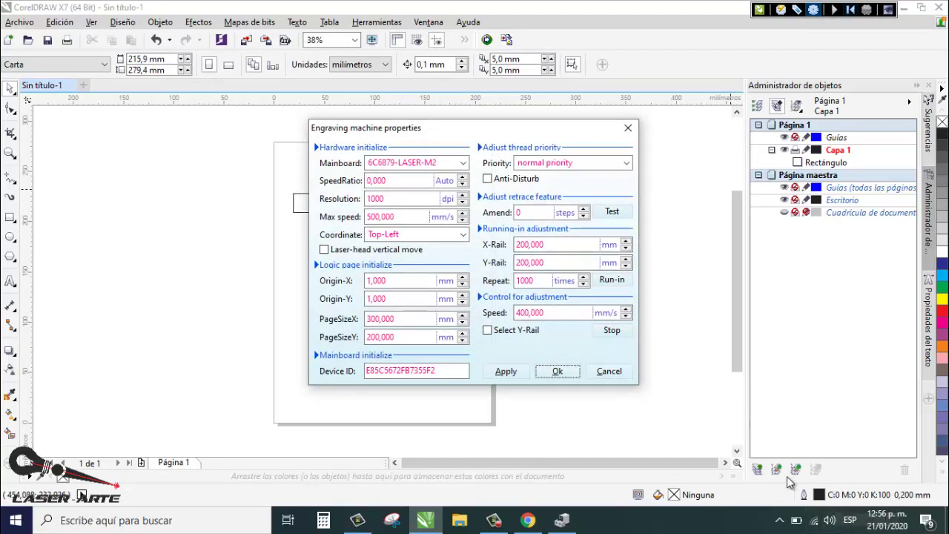
left_click(628, 128)
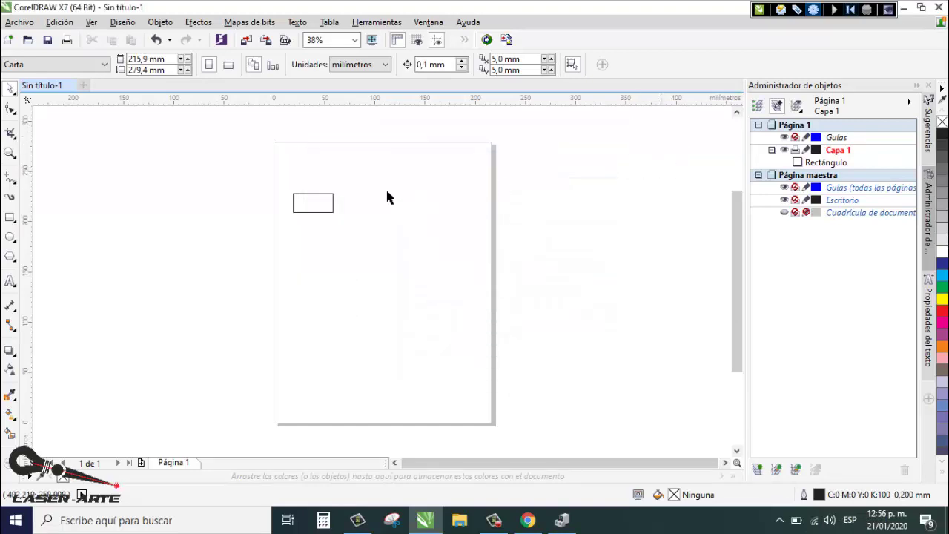
- Open the rectangle in the cutting manager, move it to about X 61 mm, Y 11 mm, and cancel without starting the cut
left_click(313, 212)
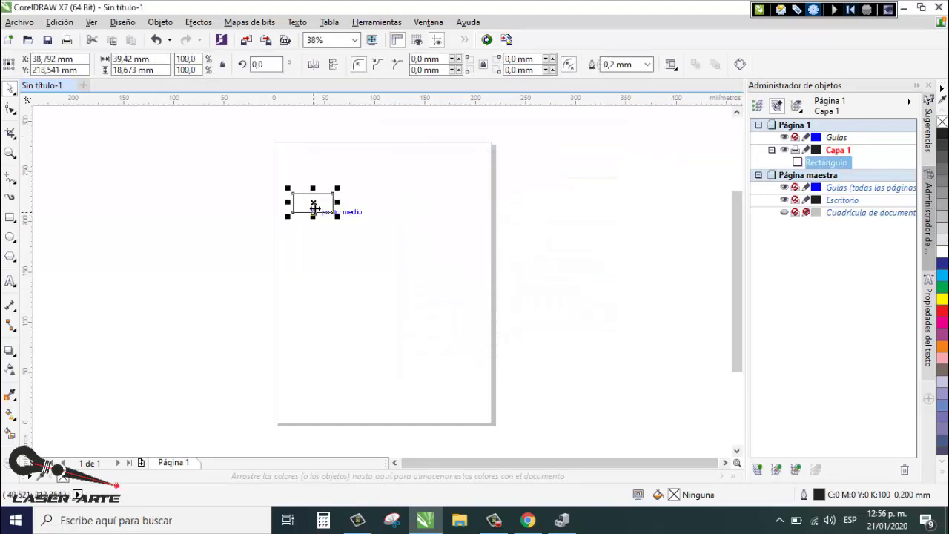
left_click(796, 10)
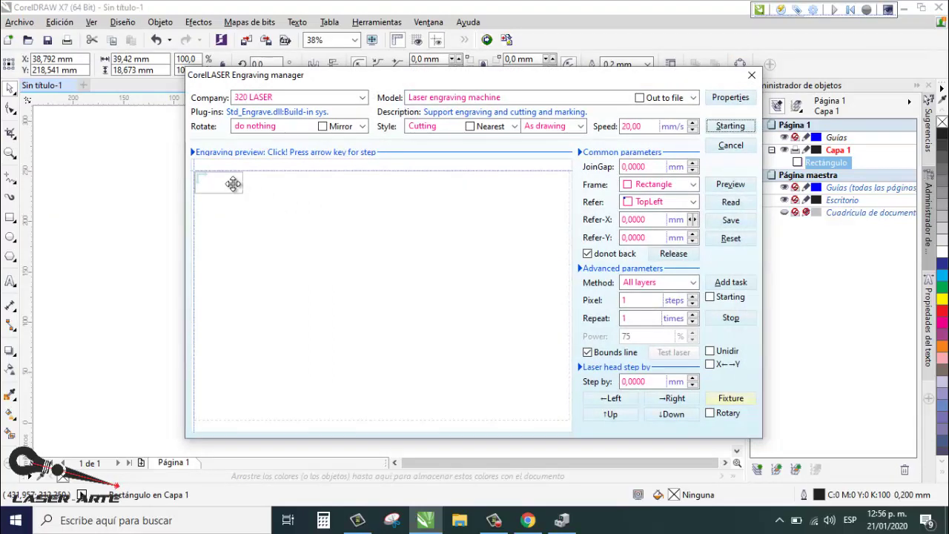
left_click_drag(234, 184, 309, 197)
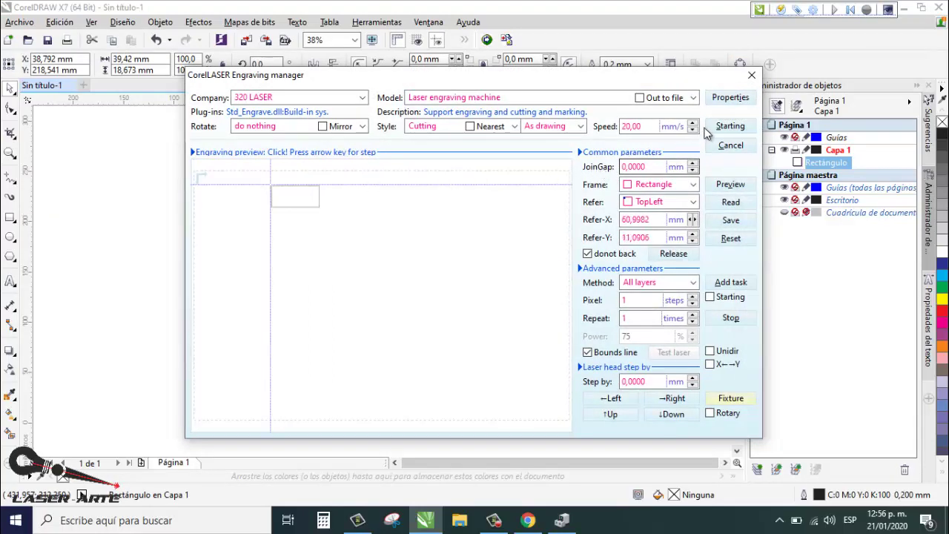
left_click(730, 146)
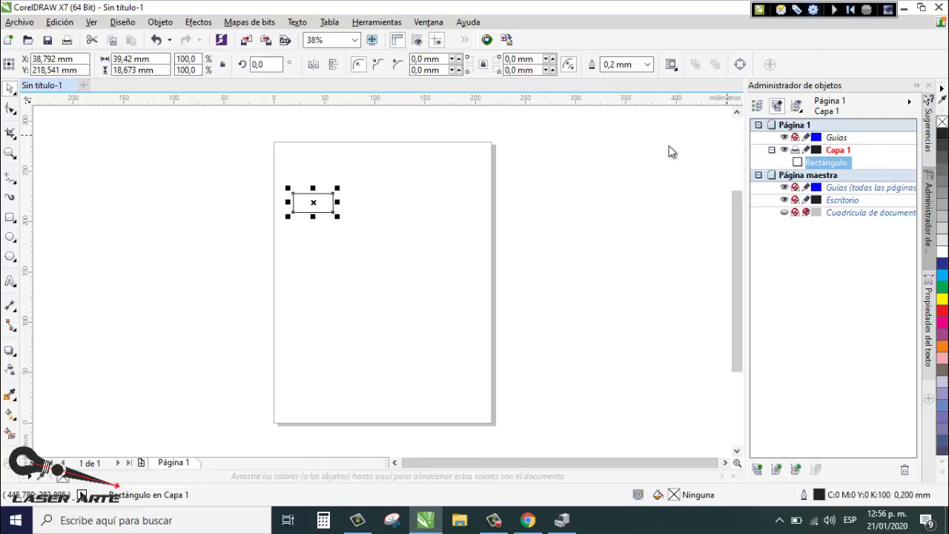
- Examine the mainboard's Device ID in the engraving machine properties
left_click(814, 9)
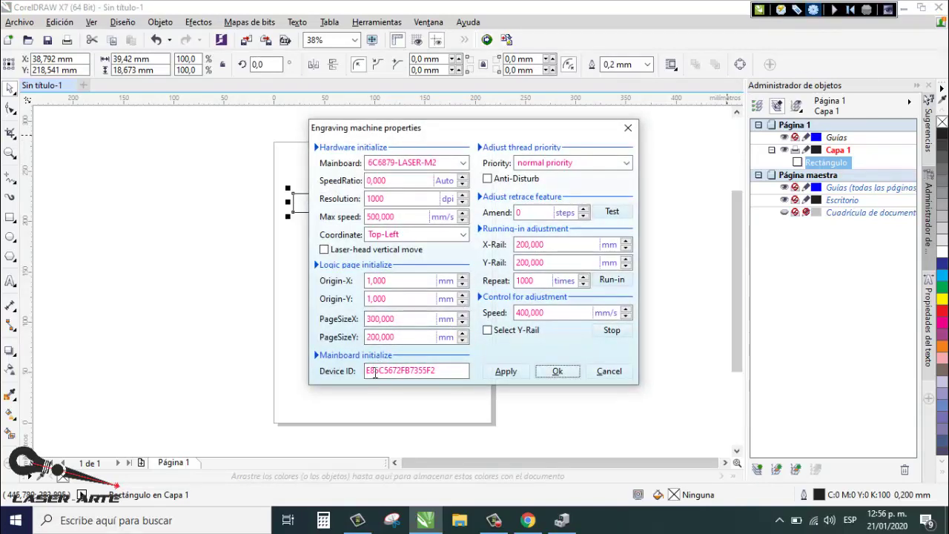
left_click_drag(434, 373, 319, 388)
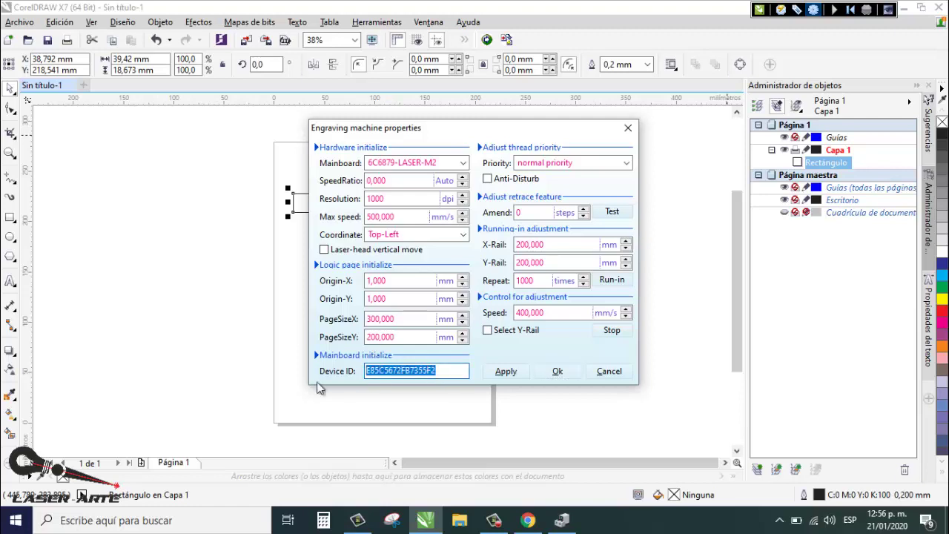
left_click(448, 371)
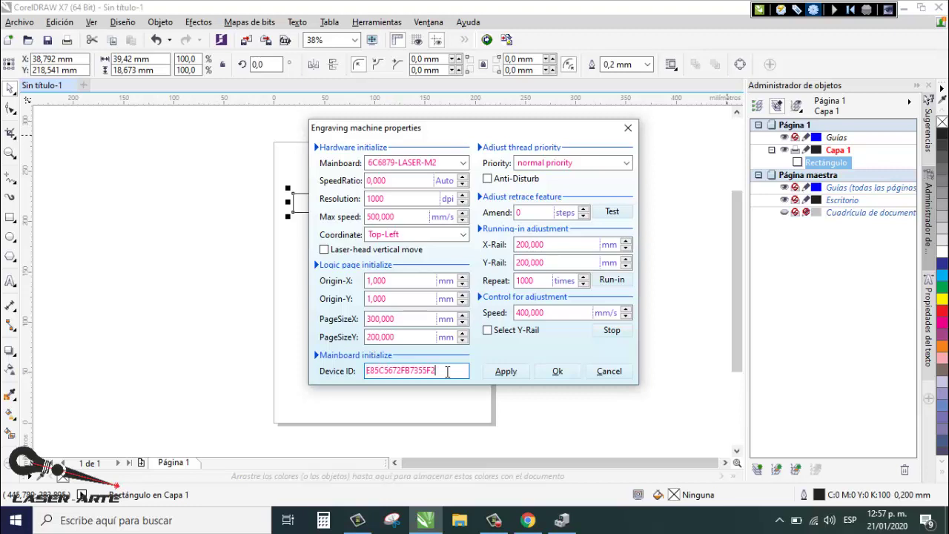
double_click(449, 370)
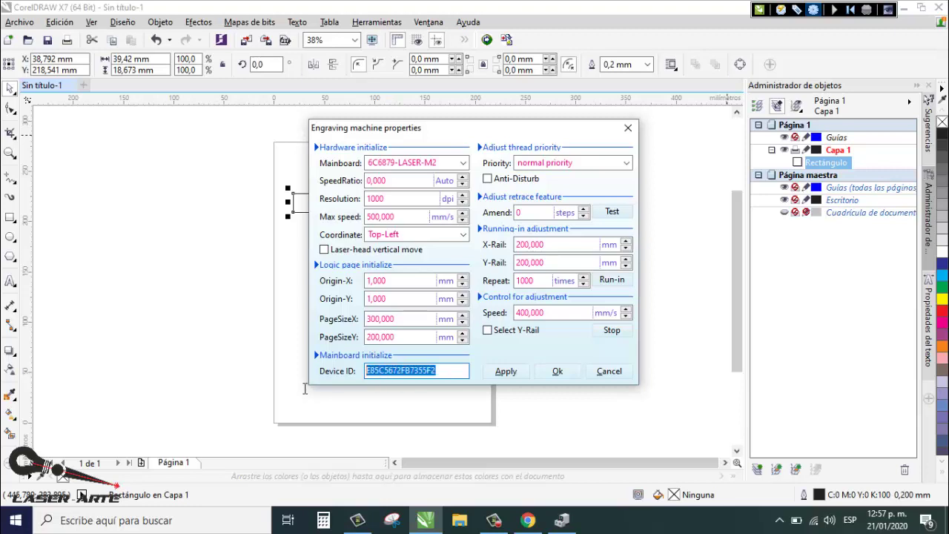
left_click(456, 371)
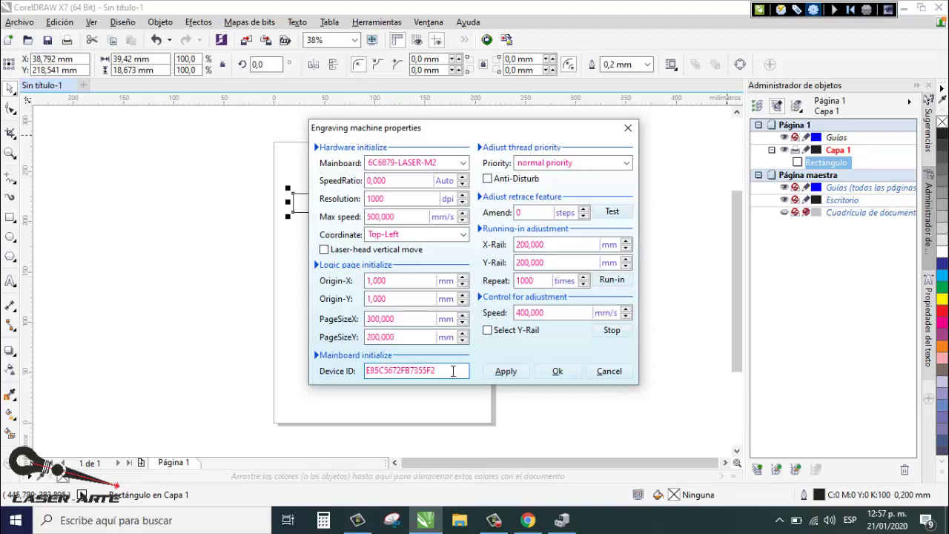
double_click(451, 371)
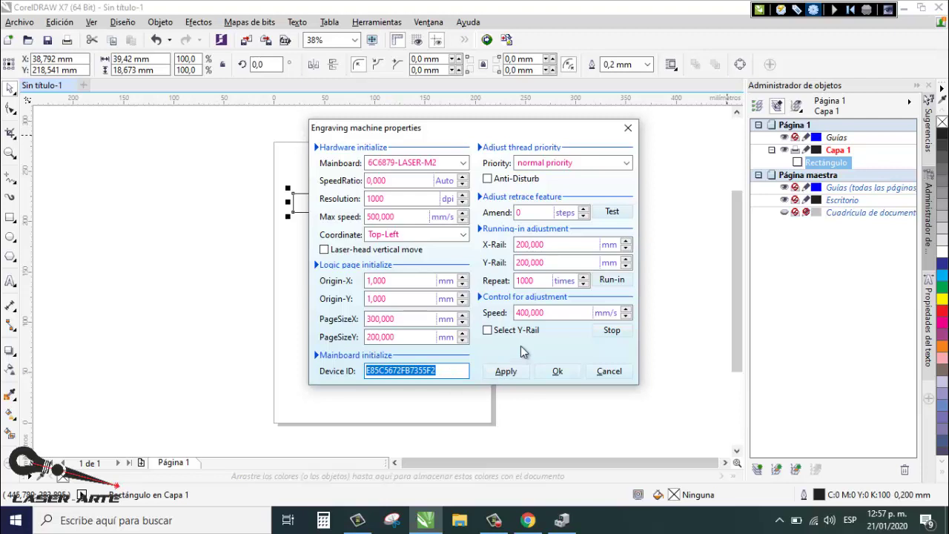
left_click(447, 371)
double_click(447, 371)
left_click(454, 372)
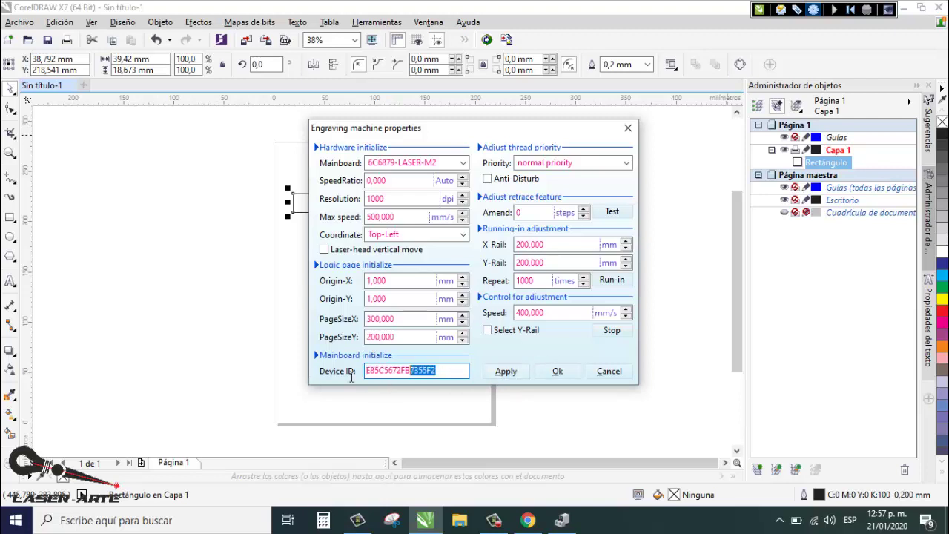
double_click(395, 370)
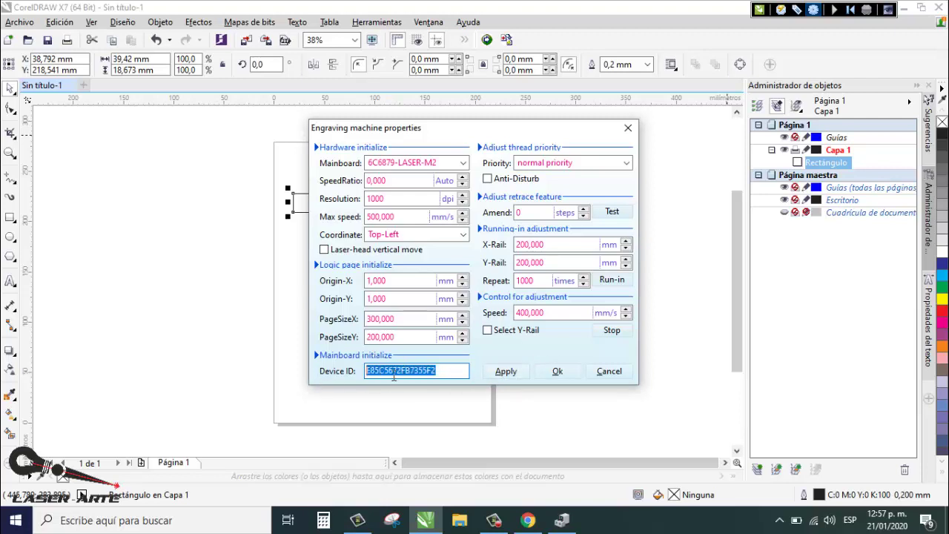
- Replace the last character of the mainboard's Device ID with 3, apply the change, and accept the restart notice
left_click(456, 372)
type("3")
left_click(504, 373)
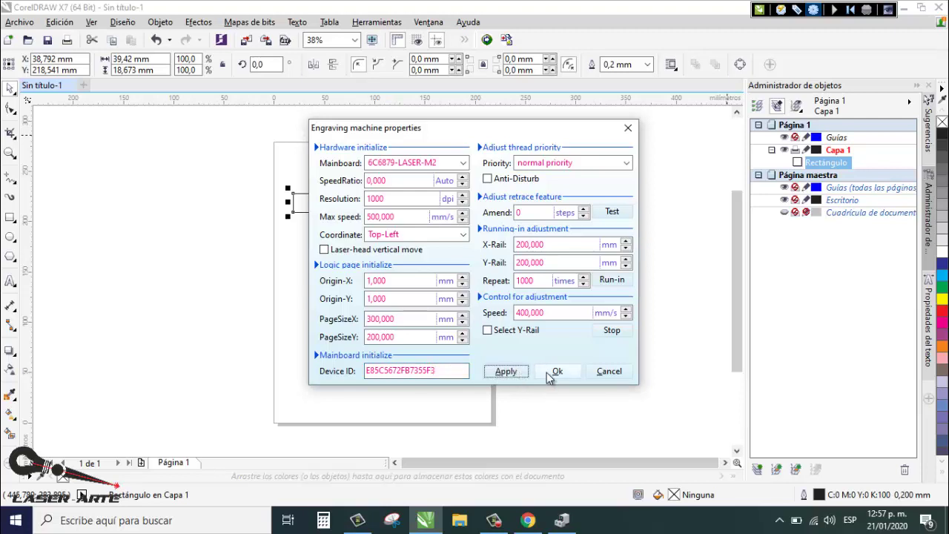
left_click(553, 373)
left_click(577, 317)
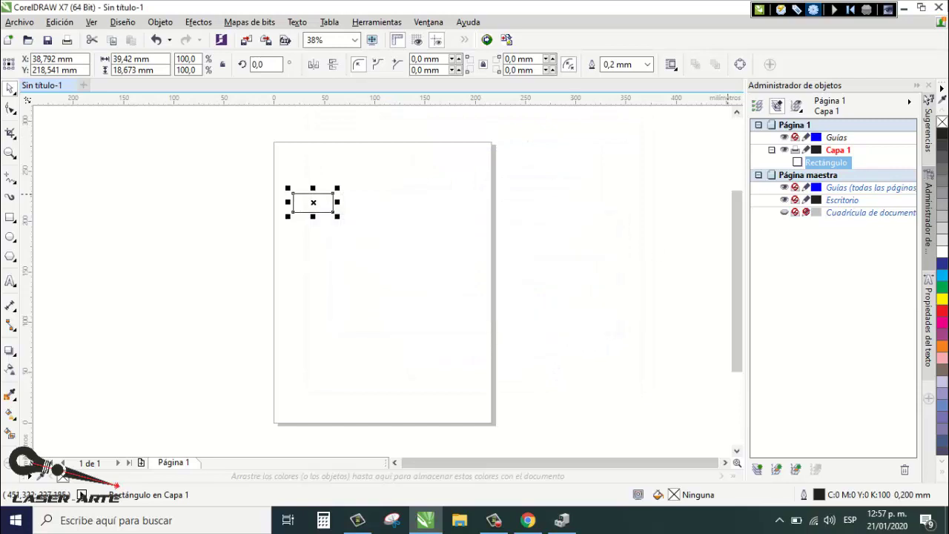
- Close CorelDRAW X7 without saving Sin título-1, and relaunch it through CorelLASER 2013.02
left_click(939, 7)
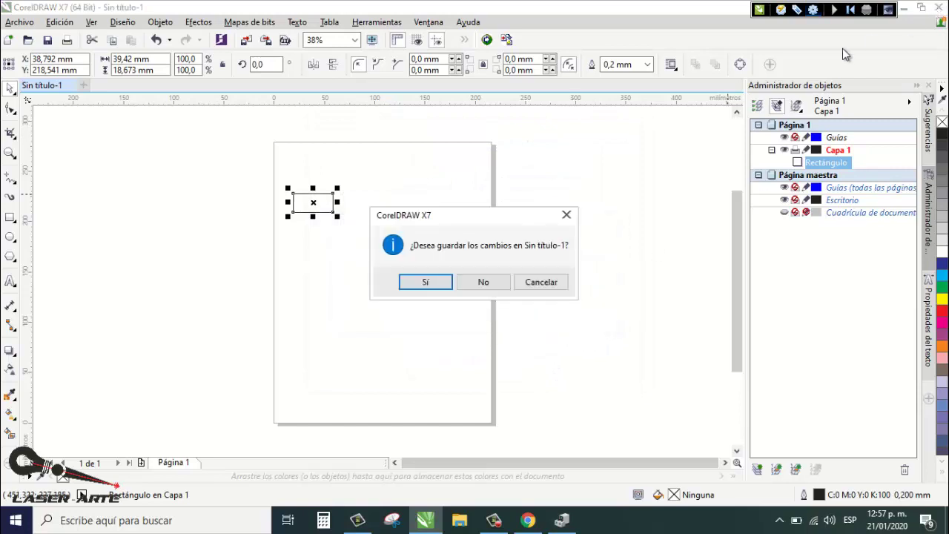
left_click(513, 287)
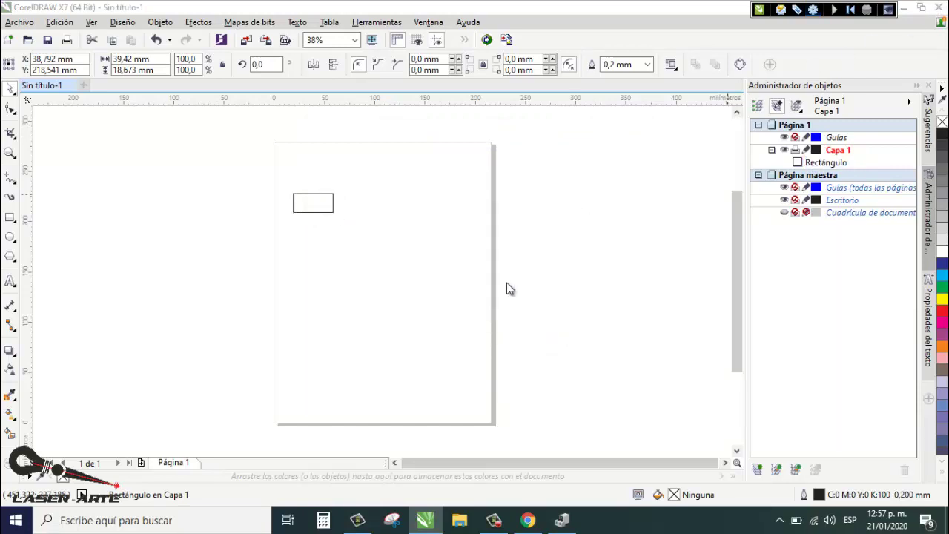
left_click(936, 8)
double_click(238, 37)
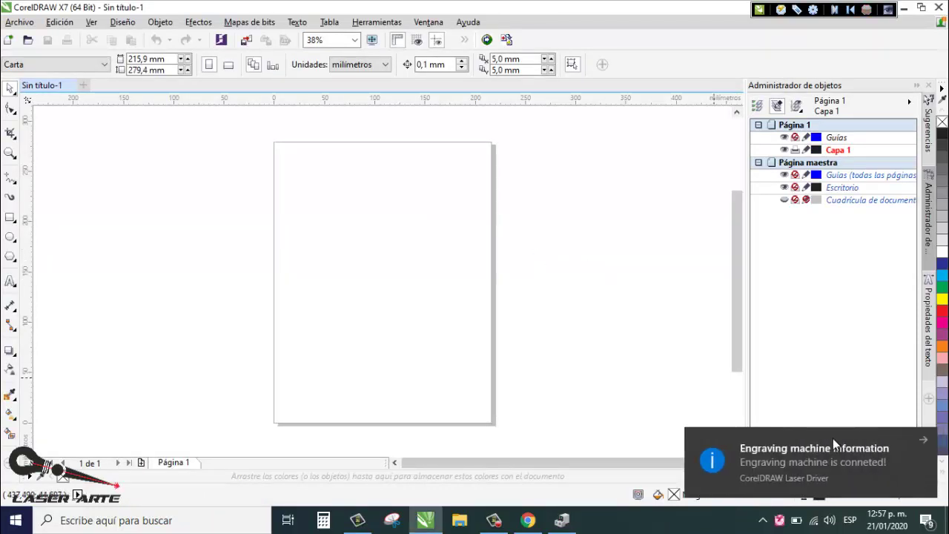
- Change the last character of the mainboard's Device ID to 2, apply it, accept the restart notice, and exit CorelDRAW
left_click(814, 10)
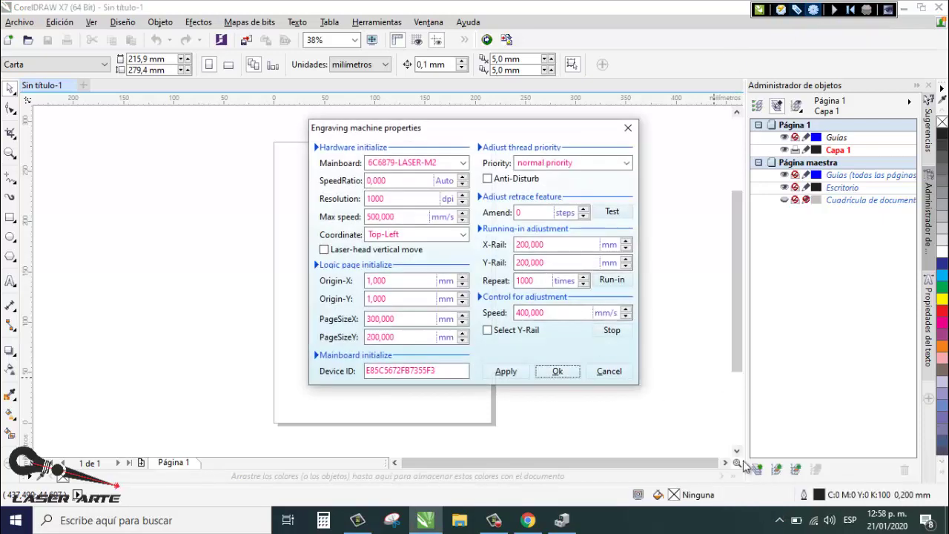
left_click(626, 128)
left_click(814, 12)
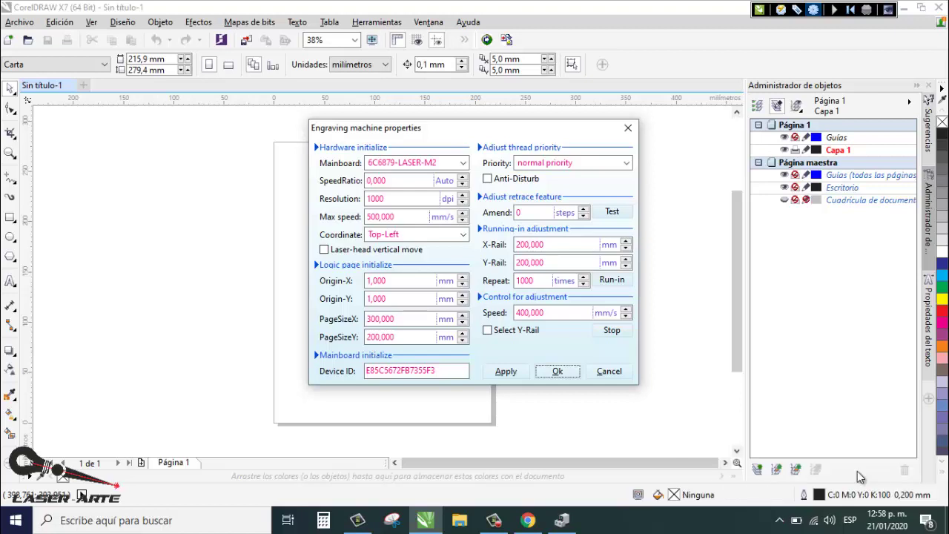
left_click(445, 372)
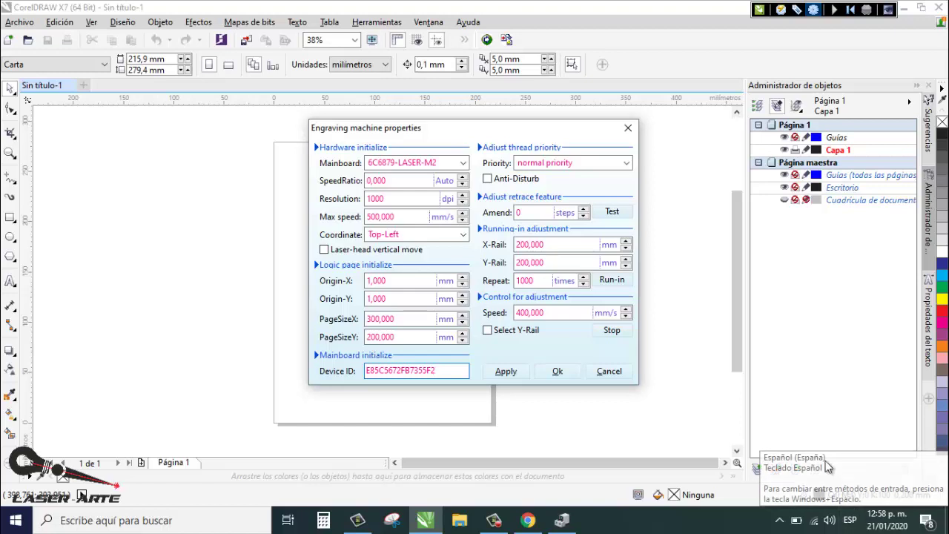
left_click(512, 376)
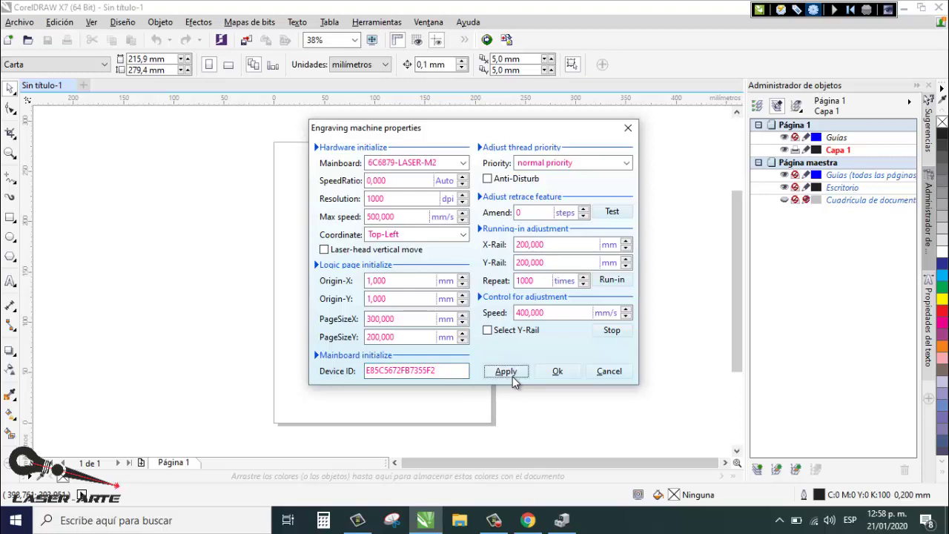
left_click(553, 372)
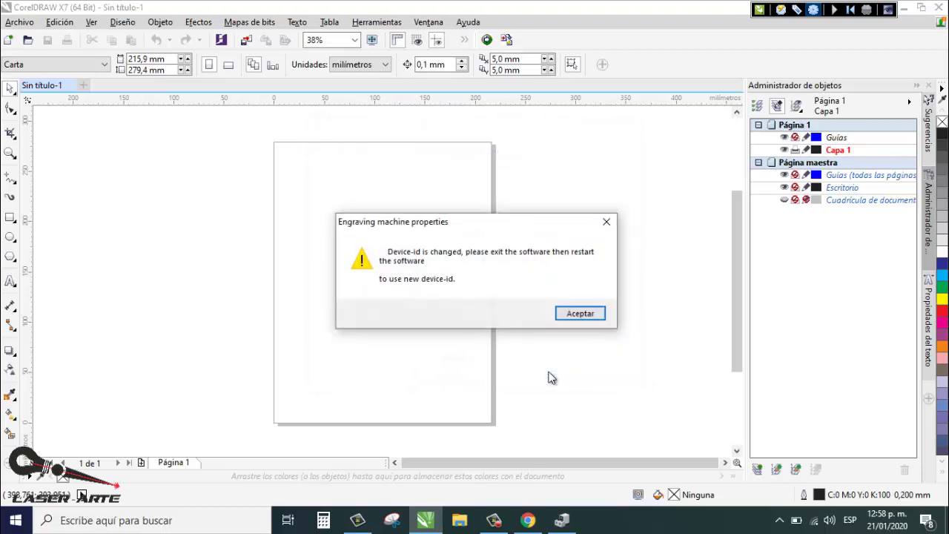
left_click(574, 324)
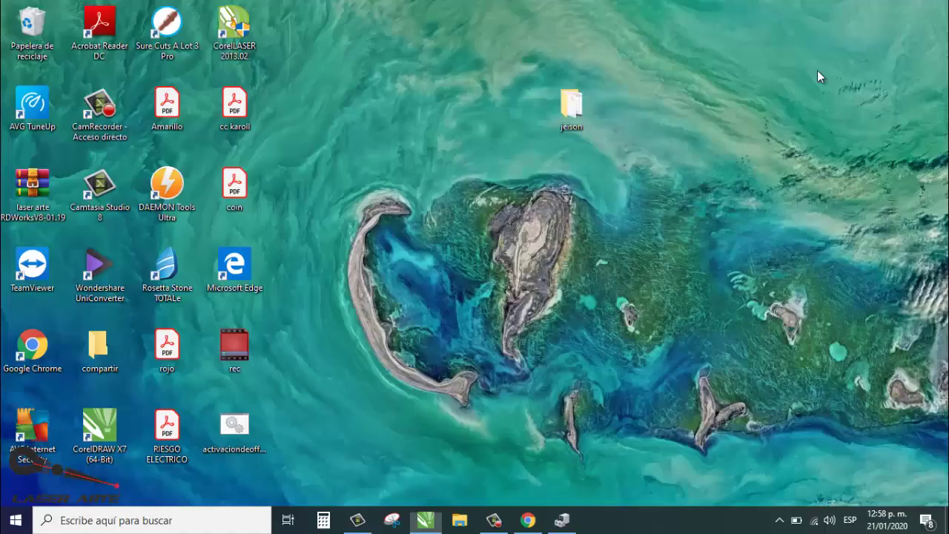
- Relaunch CorelLASER 2013.02 from the desktop and check the Device ID in the engraving machine properties
double_click(240, 28)
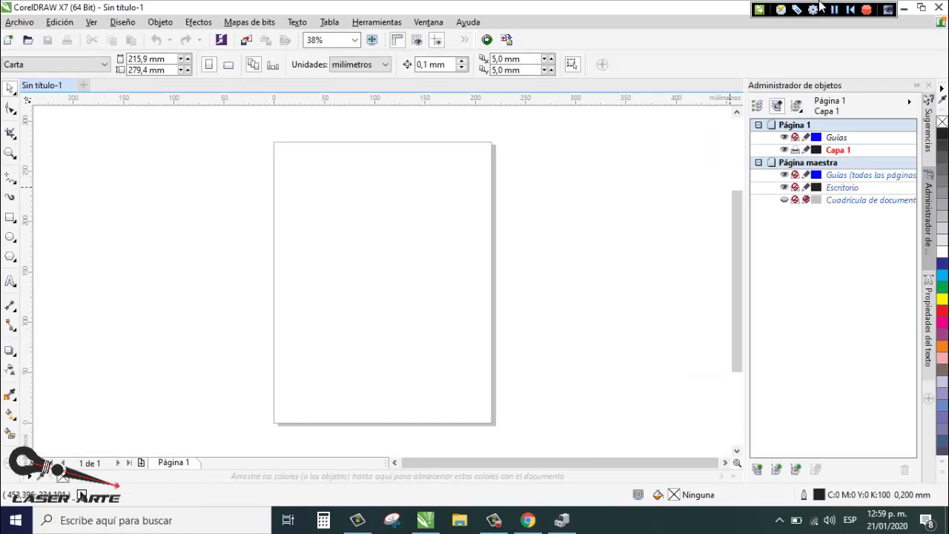
left_click(815, 8)
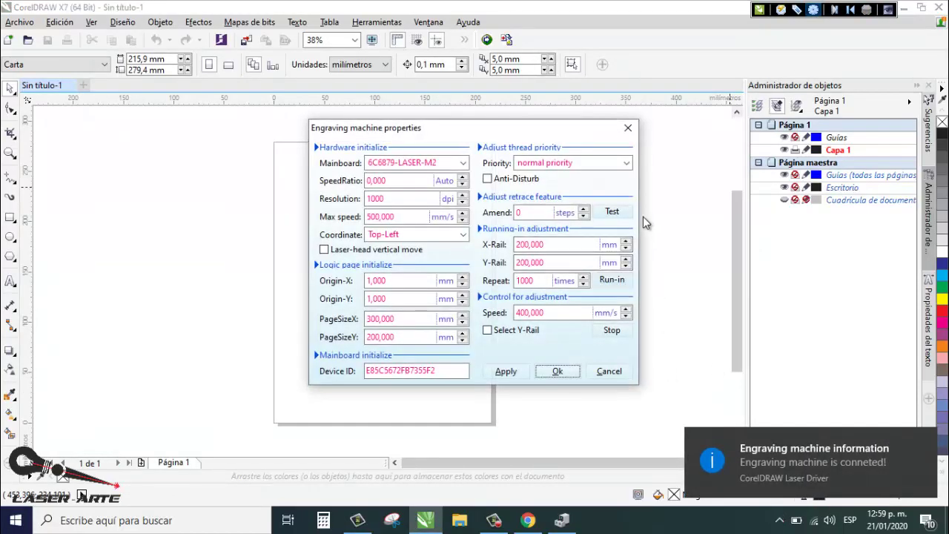
left_click(628, 128)
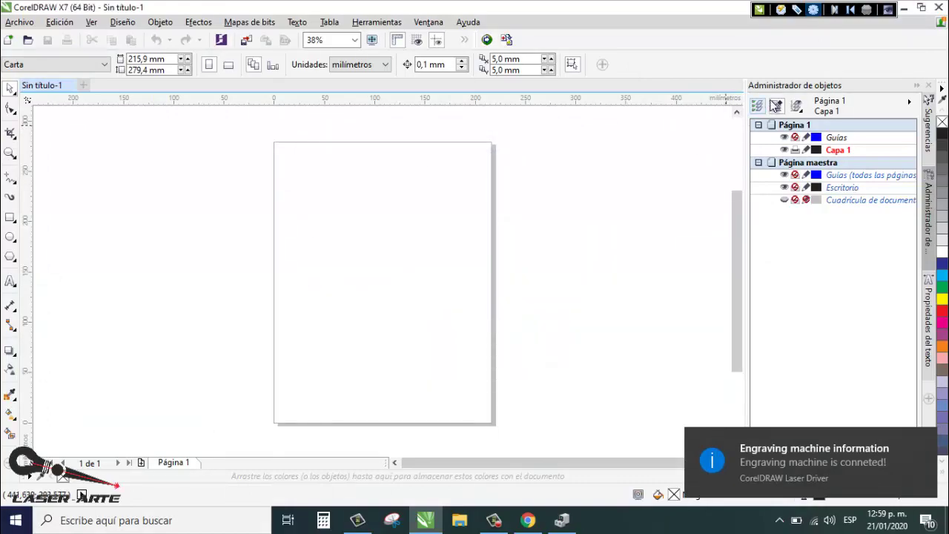
- Minimize and restore CorelDRAW, and recheck the engraving machine properties without changing any value
left_click(903, 9)
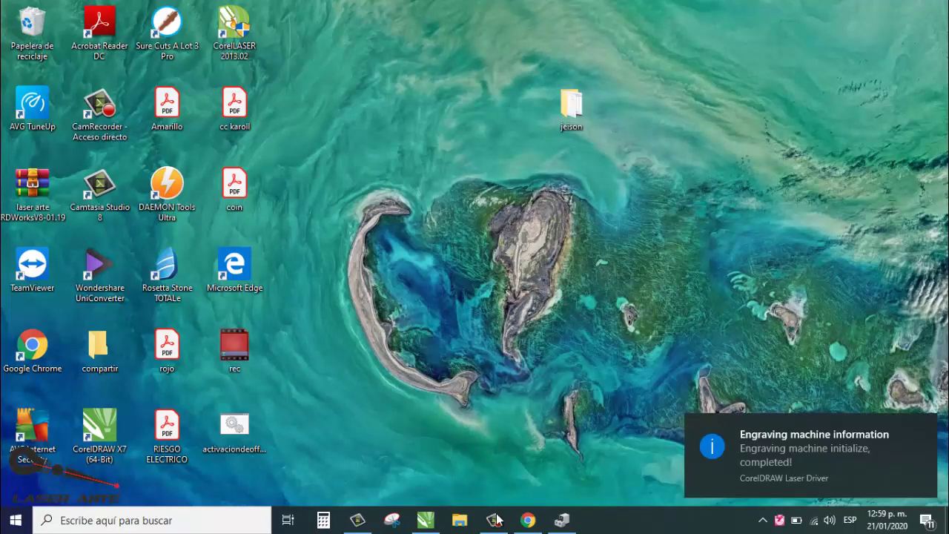
left_click(425, 520)
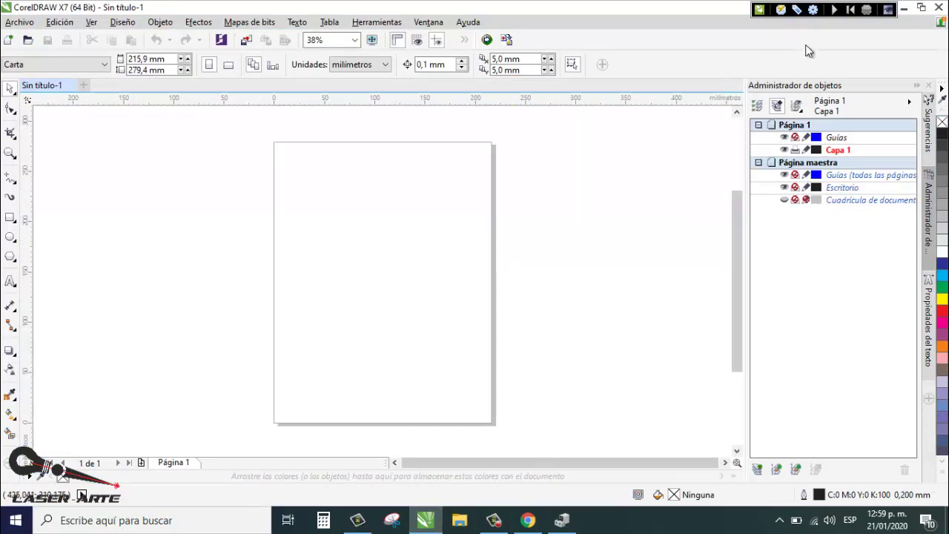
left_click(814, 11)
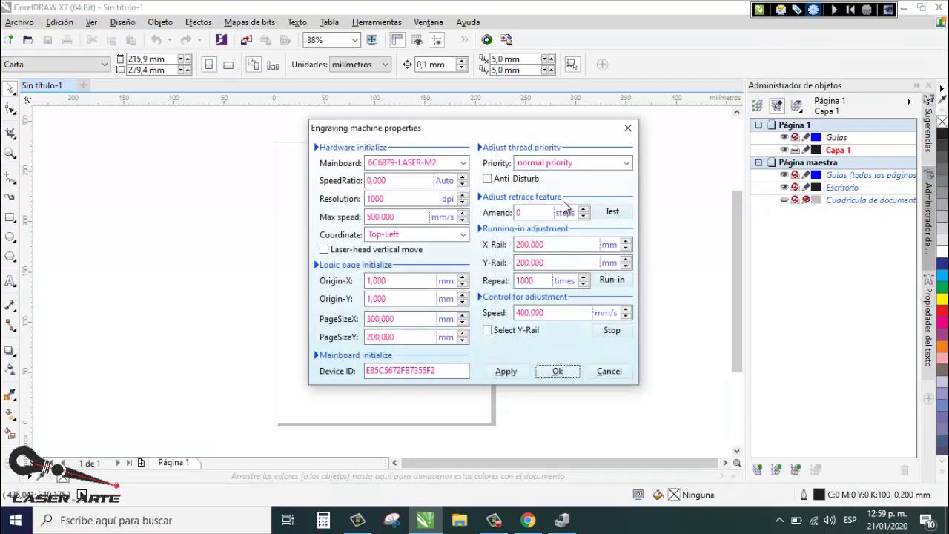
left_click(560, 371)
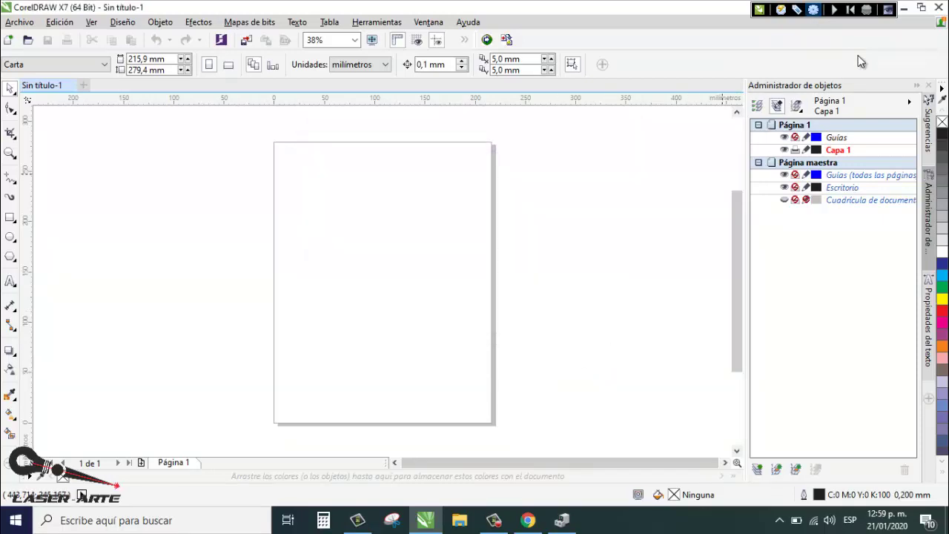
- Switch to Device Manager to view the device categories, and minimize it to return to CorelDRAW
left_click(565, 521)
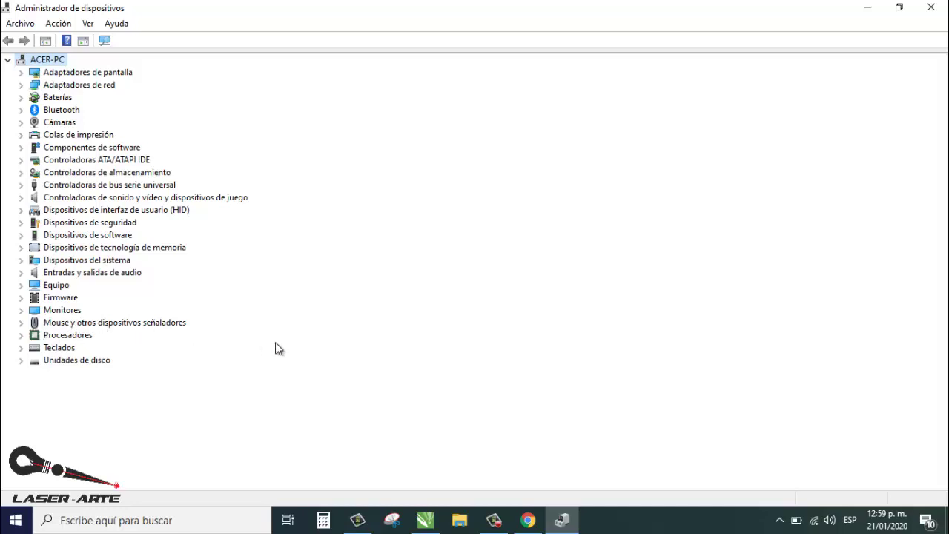
left_click(865, 9)
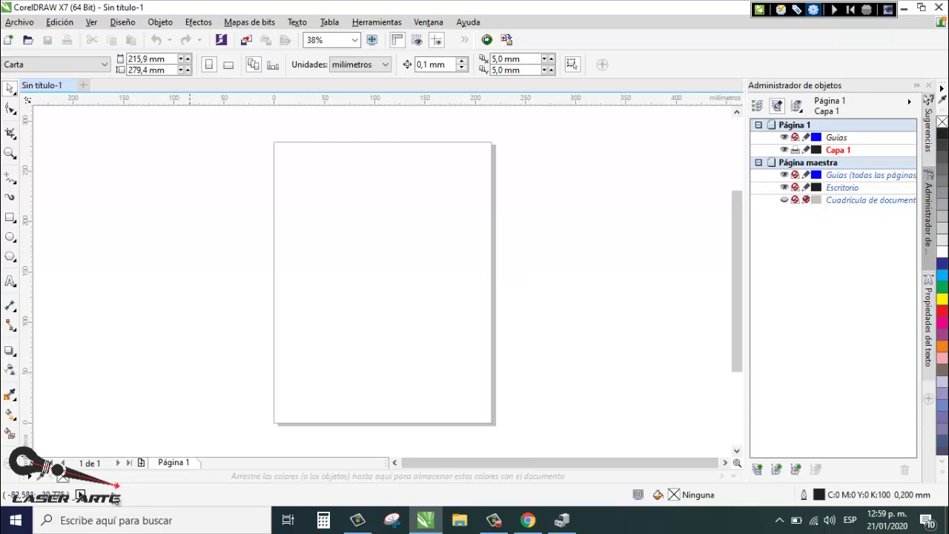
- Search Windows for "update", check the Windows Update status in Settings, and close the Settings window
left_click(111, 520)
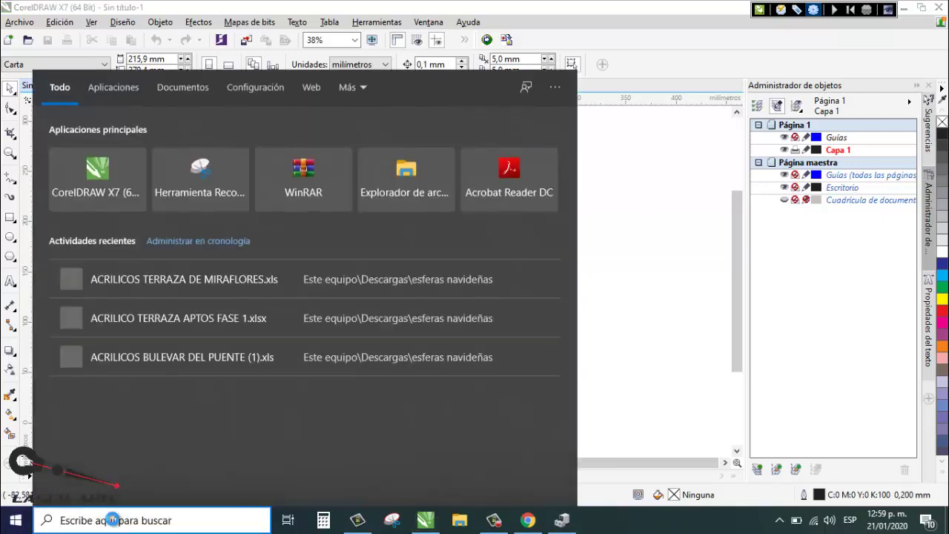
type("uo")
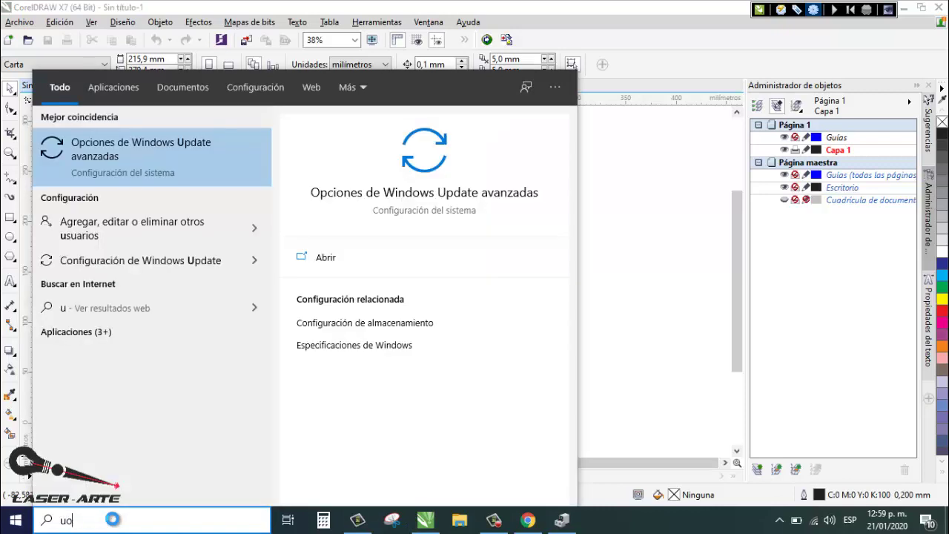
type("date")
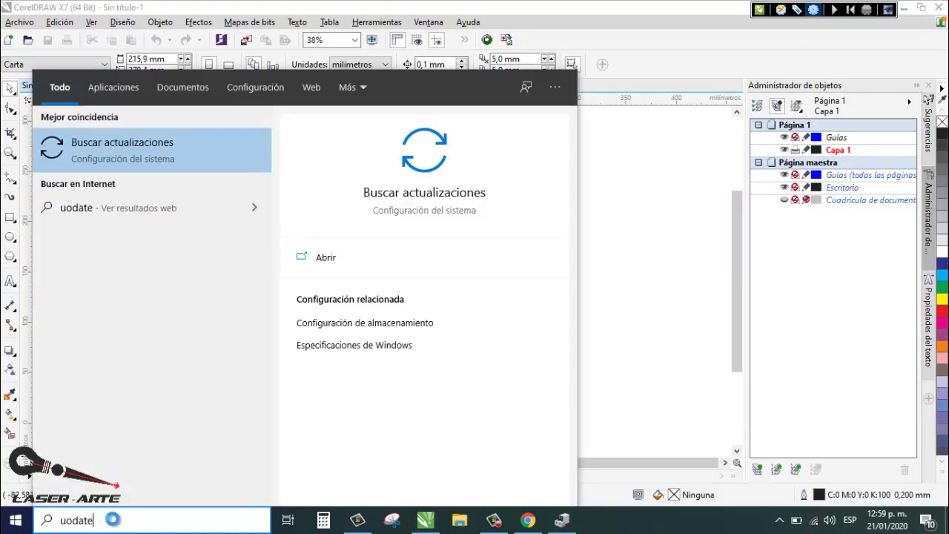
key("BackSpace")
key("BackSpace")
key("BackSpace")
key("BackSpace")
key("BackSpace")
type("p")
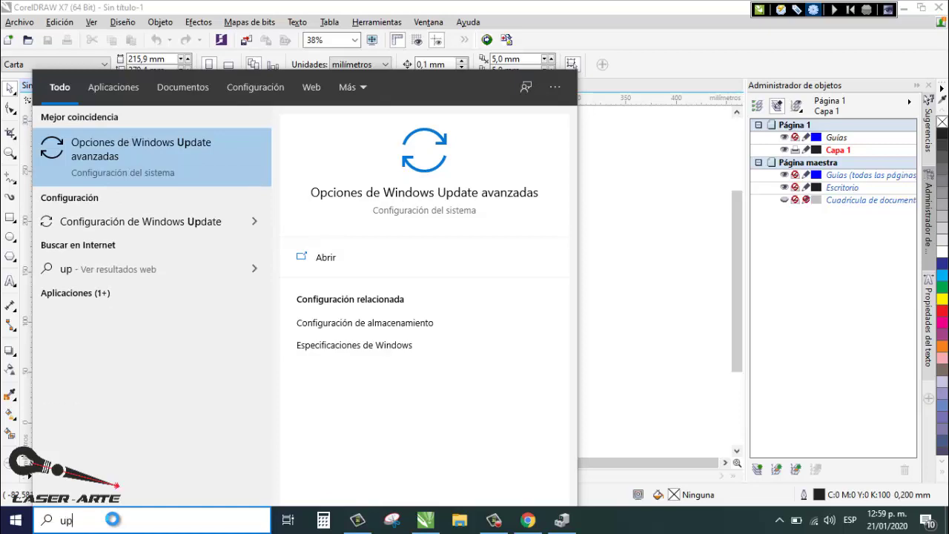
type("date")
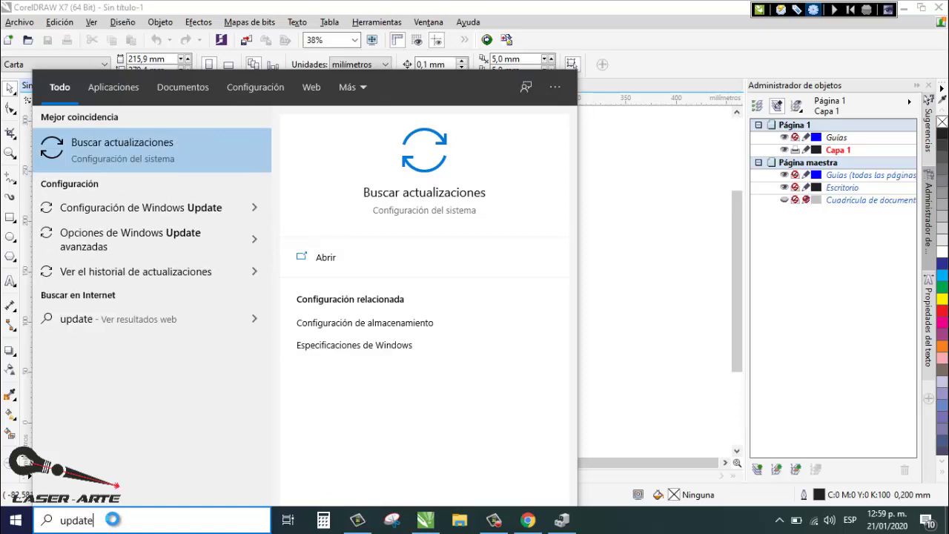
left_click(185, 235)
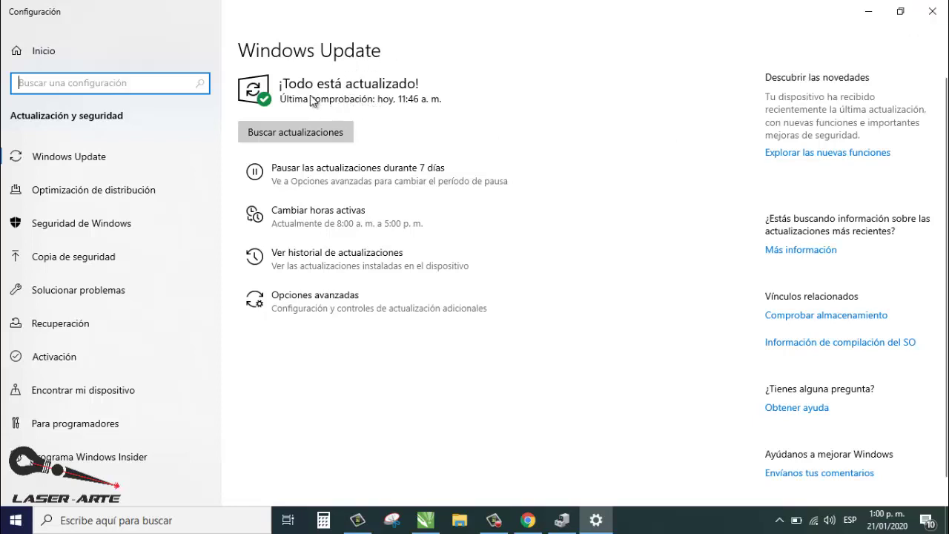
left_click(932, 12)
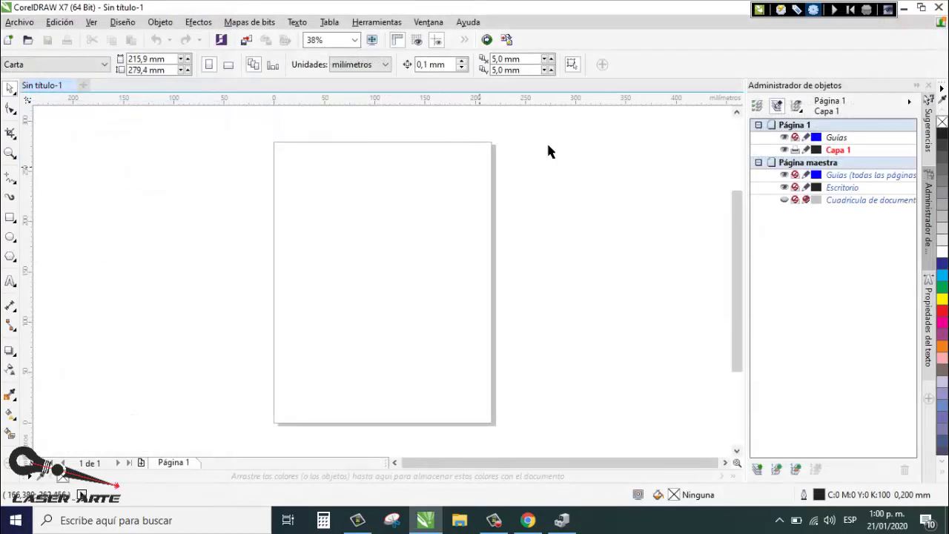
- Minimize CorelDRAW, locate CorelLASER 2013.02 among the installed apps in Windows Settings, and close Settings
left_click(905, 8)
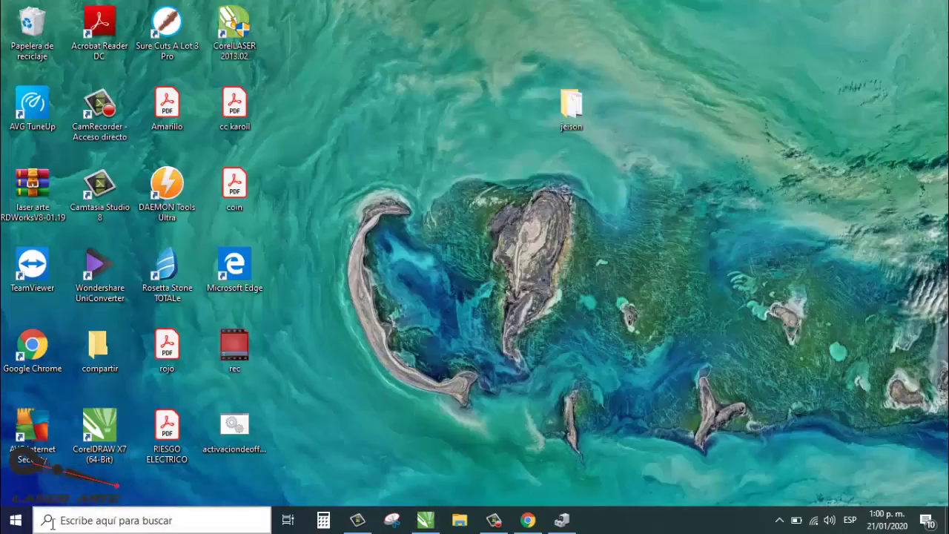
left_click(15, 520)
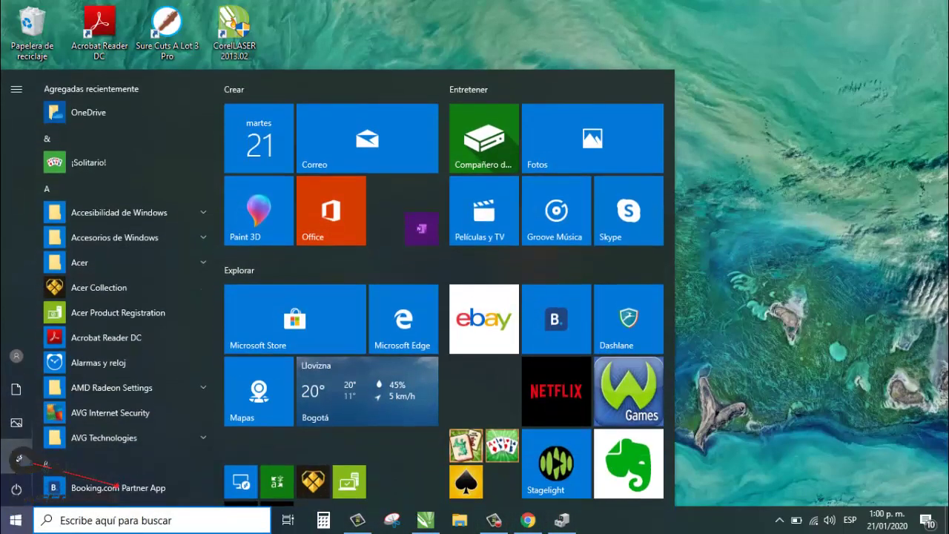
left_click(20, 460)
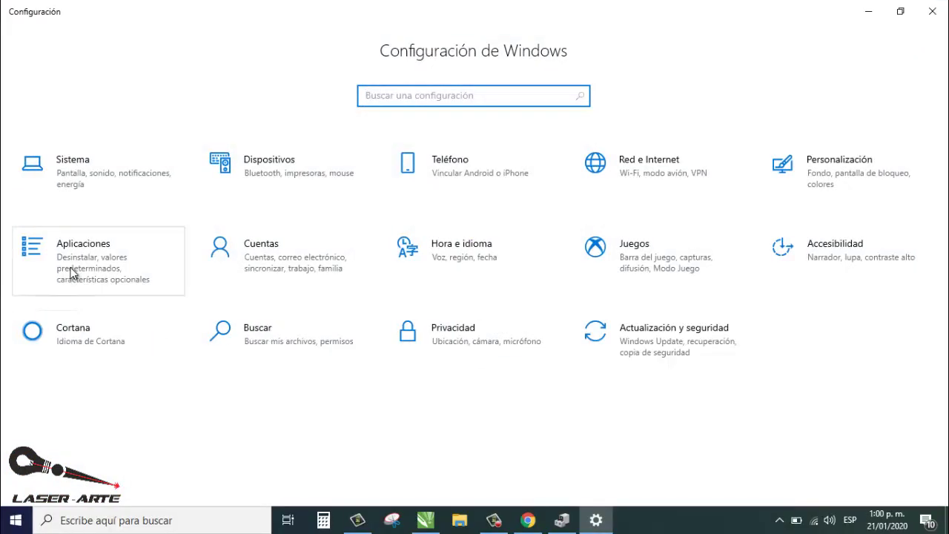
left_click(72, 273)
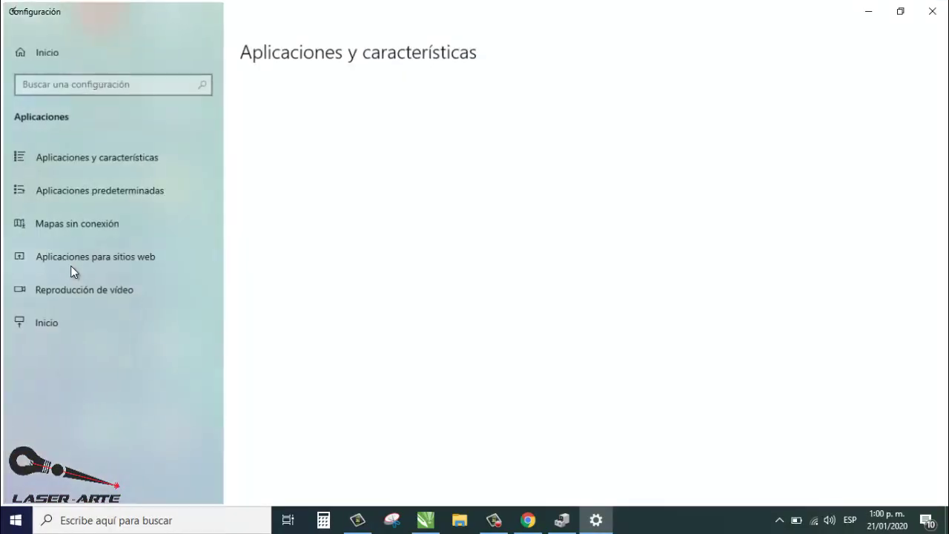
left_click(70, 265)
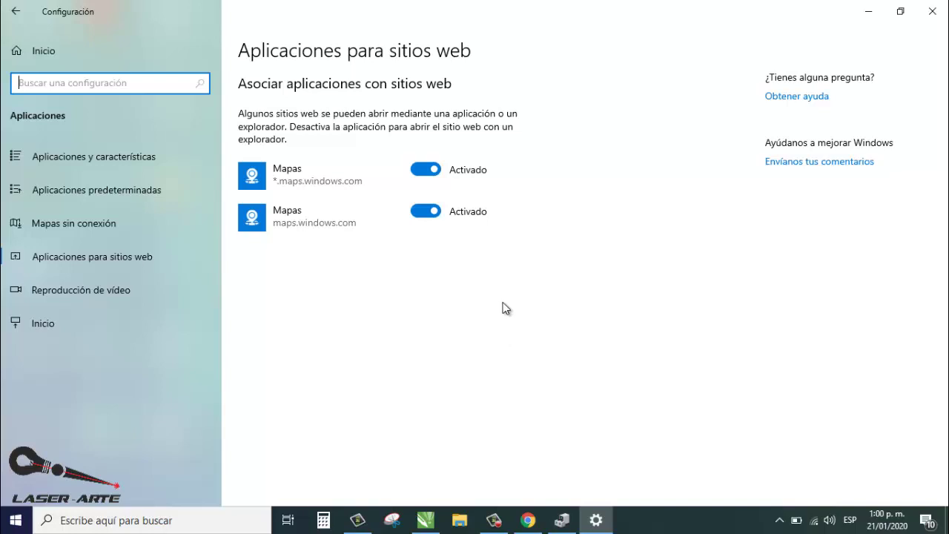
left_click(130, 156)
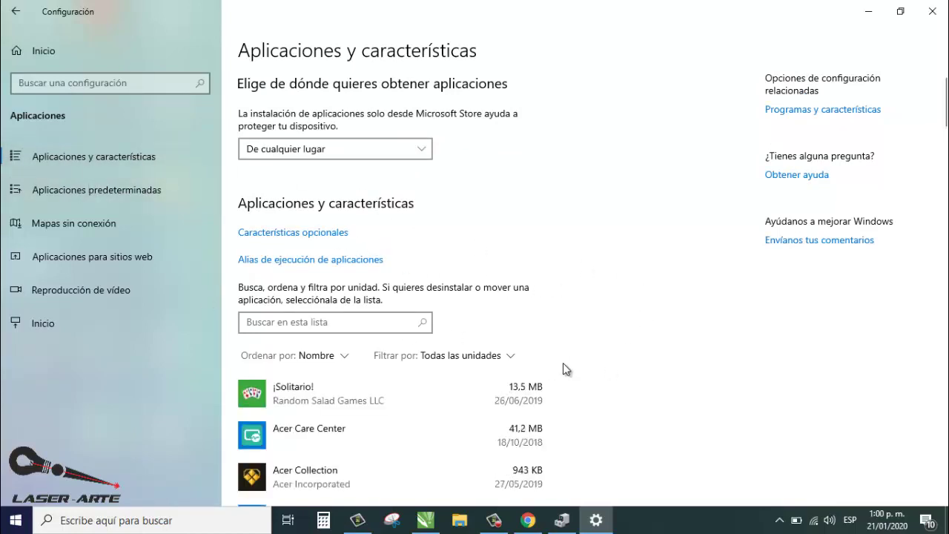
scroll(534, 393, "down", 5)
scroll(475, 367, "down", 10)
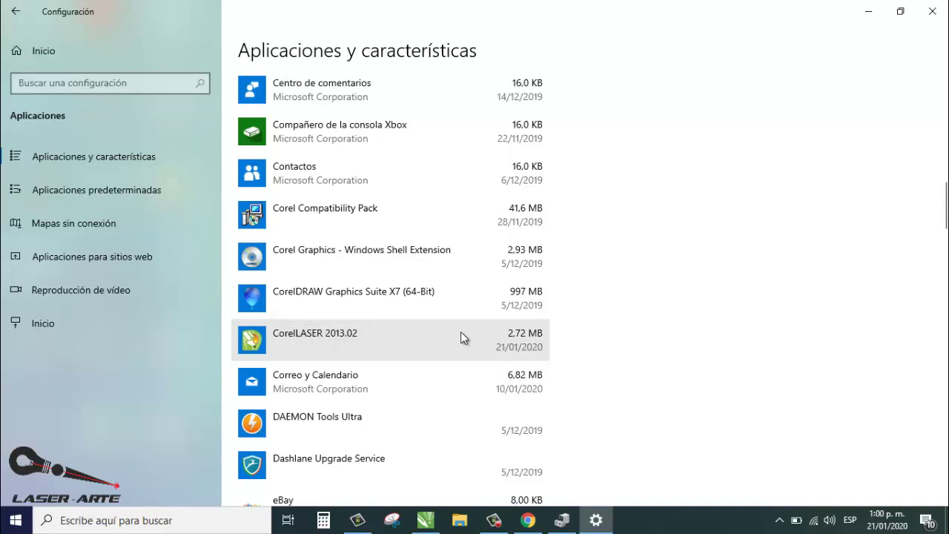
left_click(932, 11)
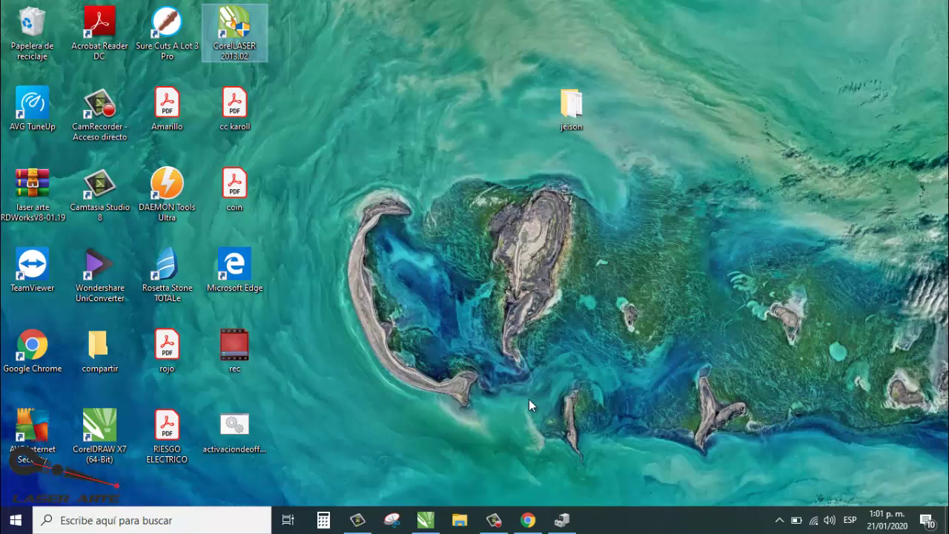
- Switch to Device Manager, check the CH341A device under the Interface category, and close Device Manager
mouse_move(571, 519)
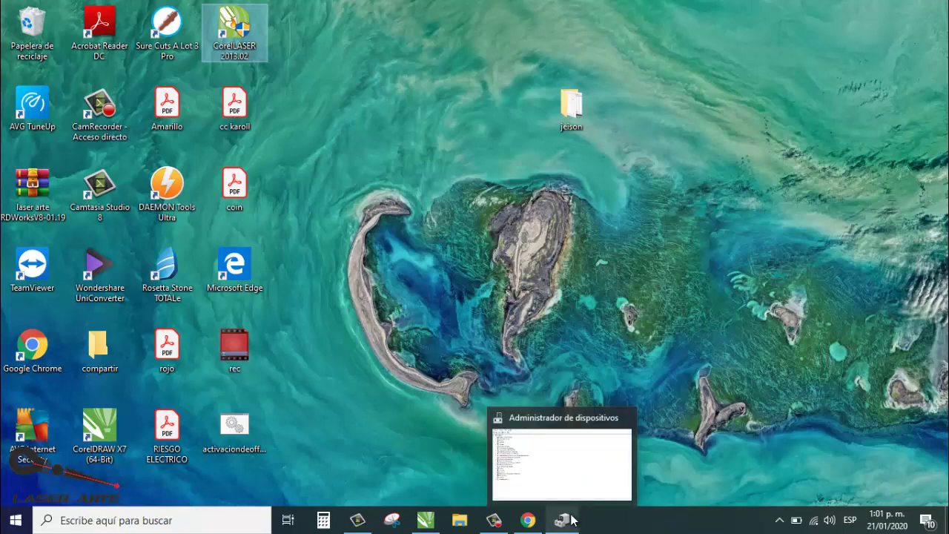
left_click(571, 520)
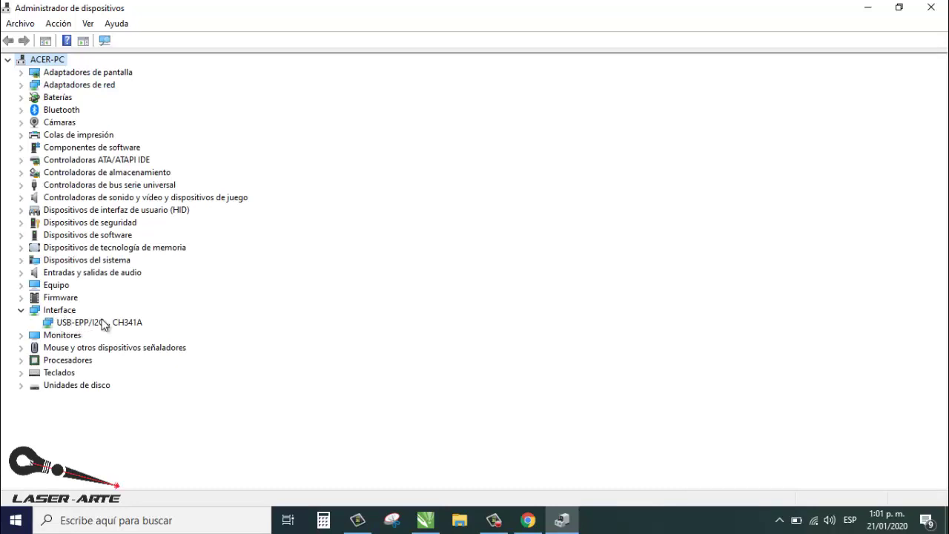
left_click(87, 323)
left_click(931, 8)
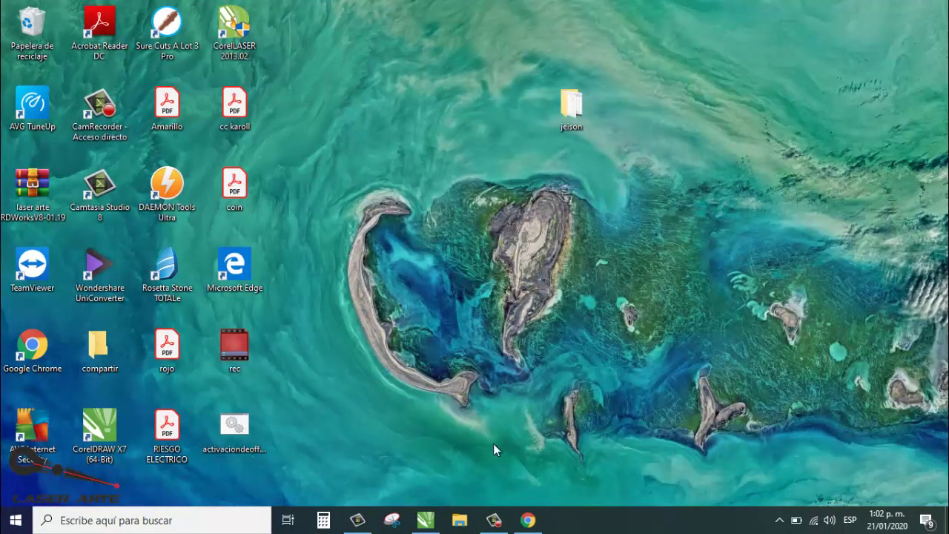
- Return to CorelDRAW, review the engraving machine properties without changing any value, and dismiss the engraving machine notification
left_click(426, 519)
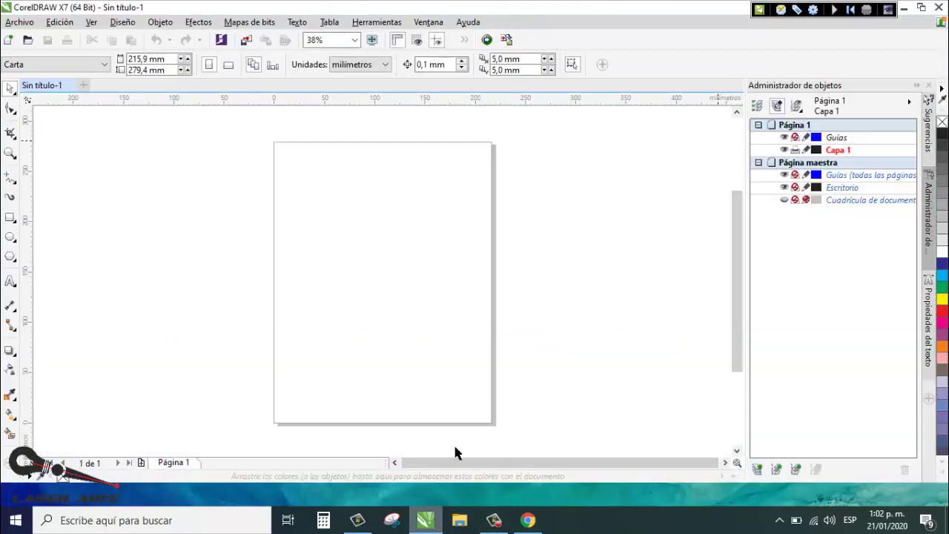
left_click(813, 9)
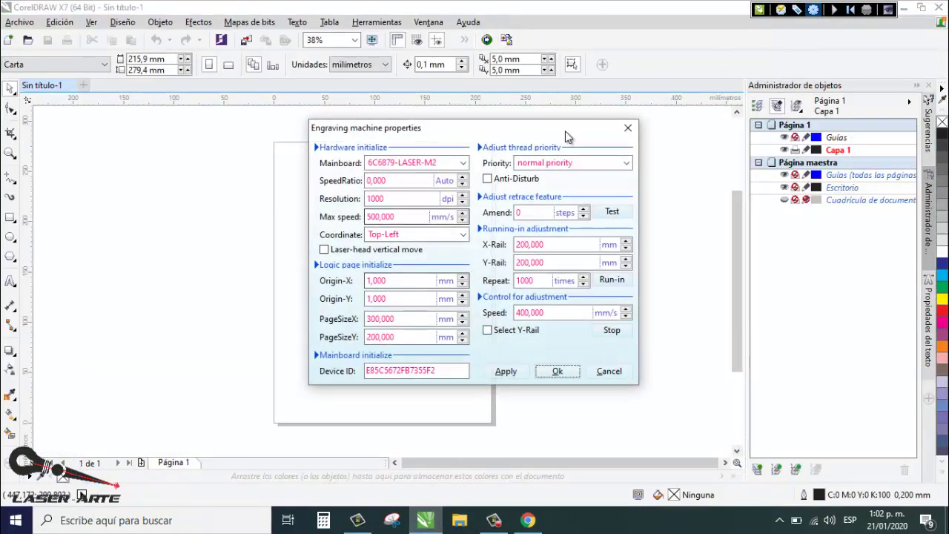
left_click(628, 128)
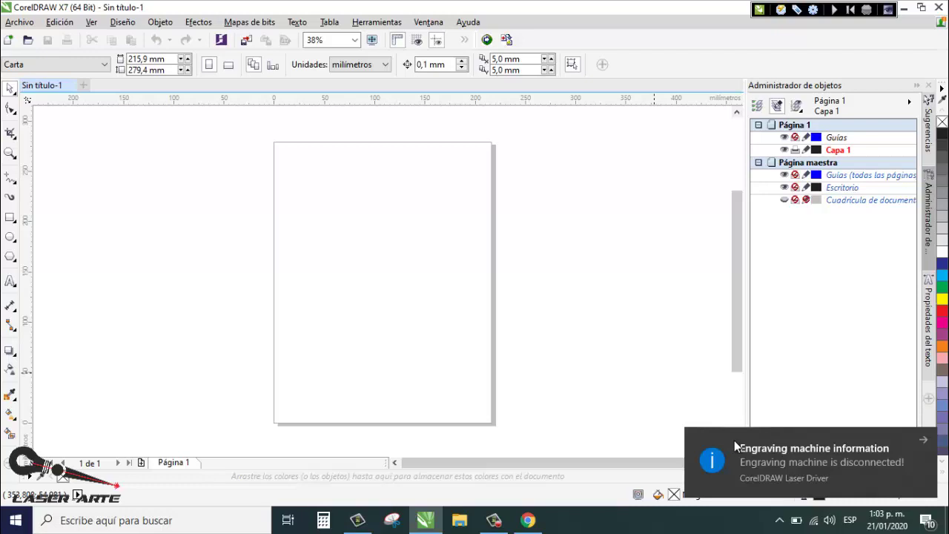
left_click(922, 441)
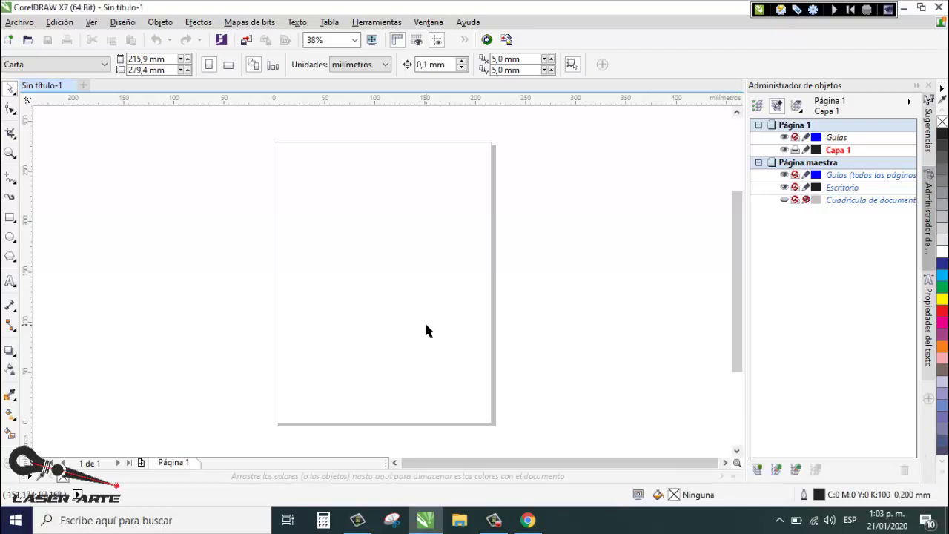